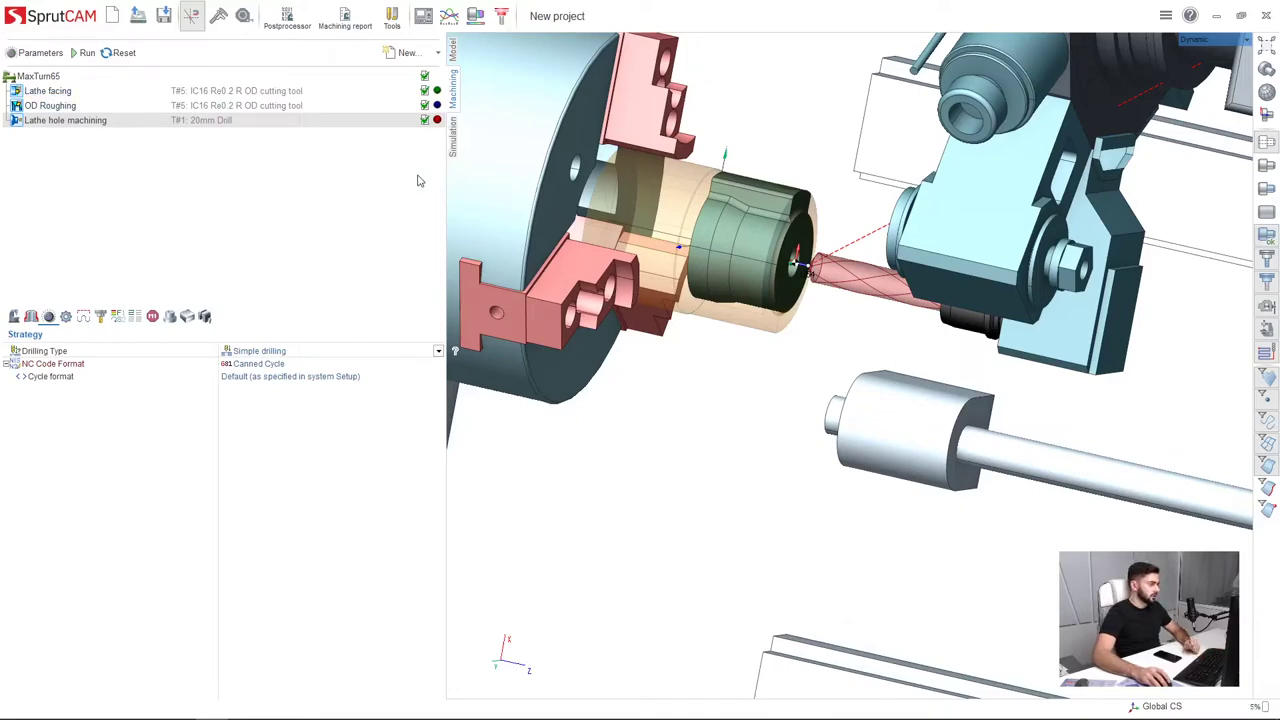
Create a new Rotary roughing operation after the lathe hole machining operation
click(406, 52)
scroll(566, 425, down, 3)
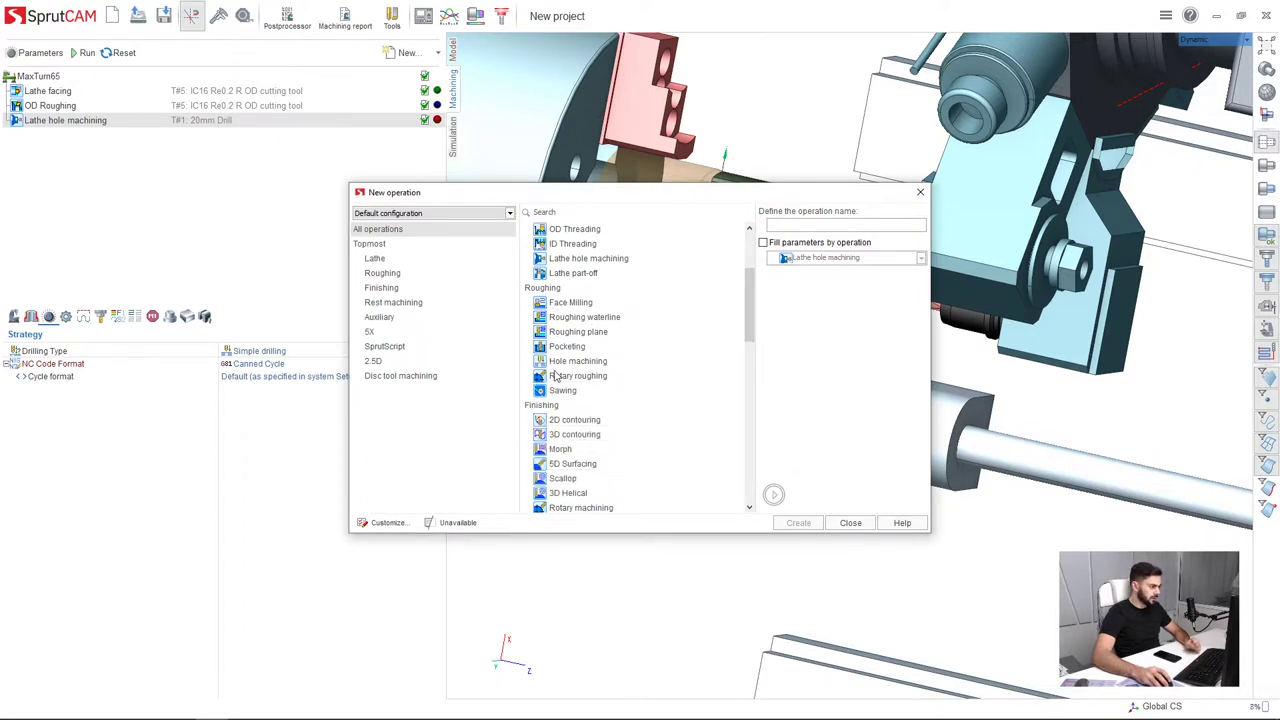
click(563, 378)
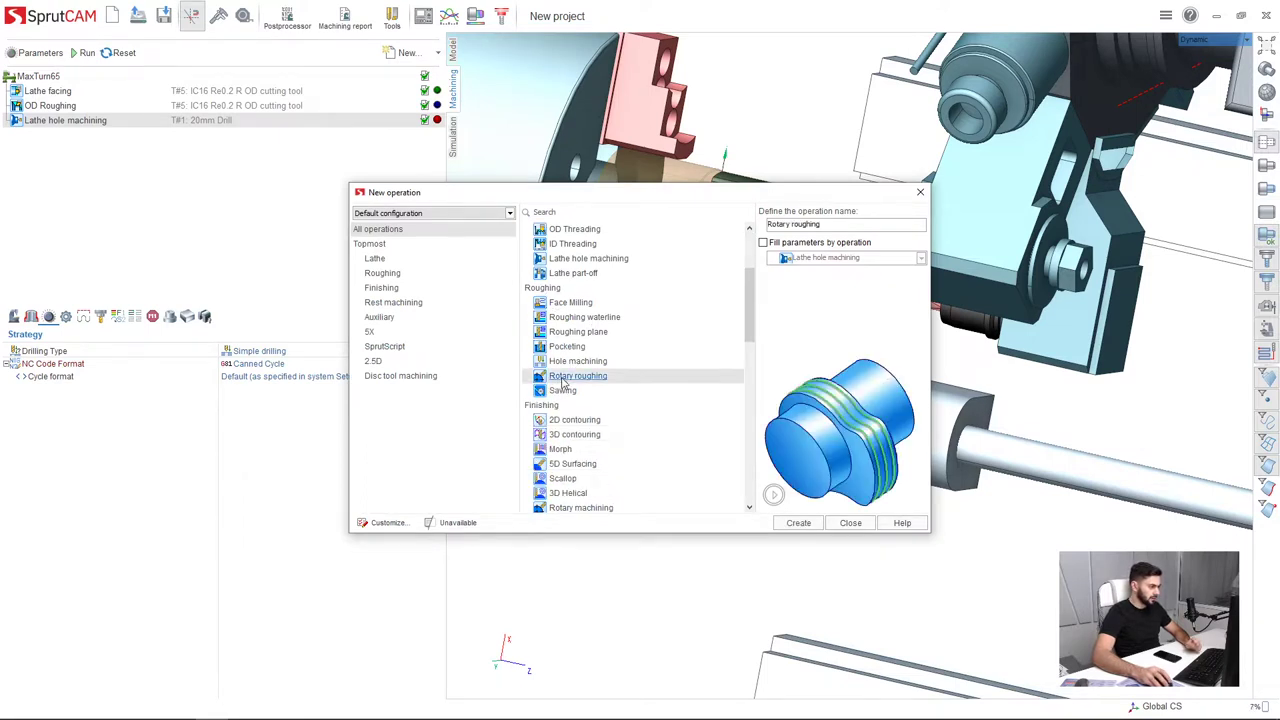
click(799, 526)
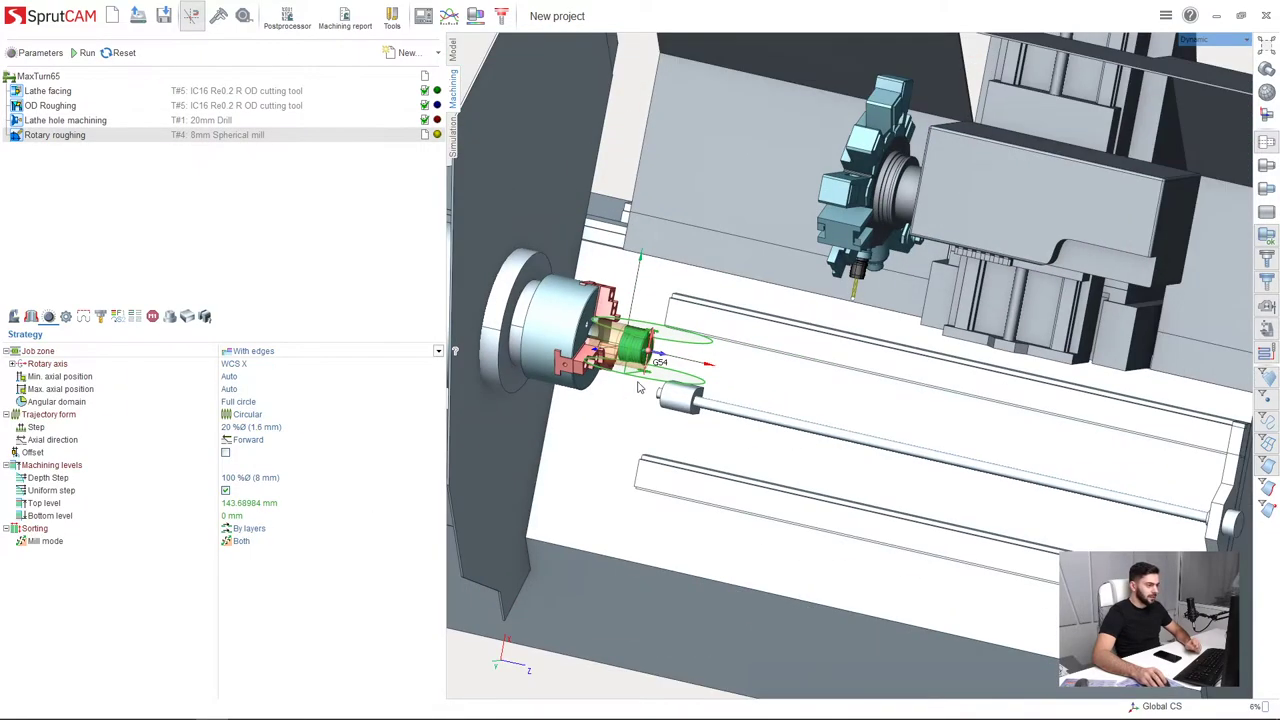
Set the rotary axis of the rotary roughing job zone to WCS Z
scroll(866, 264, up, 3)
mouse_move(866, 264)
middle_down()
mouse_move(800, 290)
mouse_move(640, 290)
mouse_move(880, 270)
mouse_move(800, 280)
mouse_move(860, 262)
middle_up()
scroll(860, 262, down, 2)
middle_drag(600, 352, 780, 263)
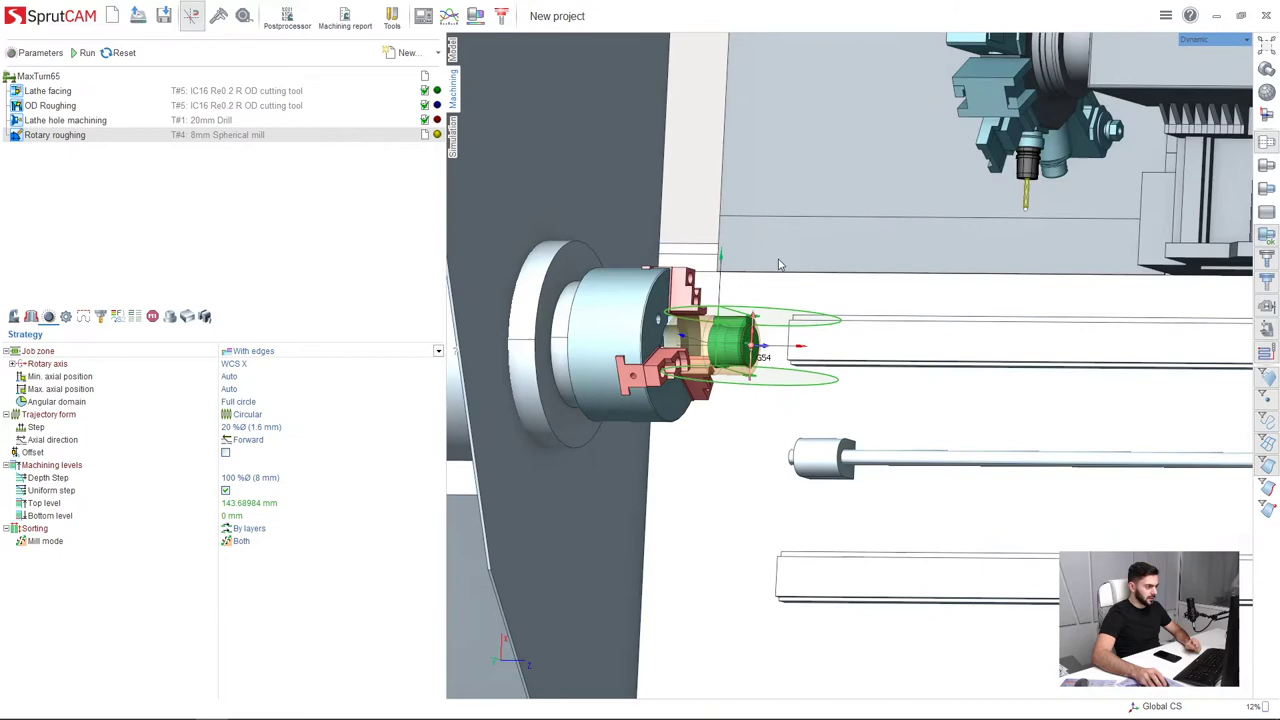
scroll(780, 263, up, 2)
scroll(706, 360, up, 5)
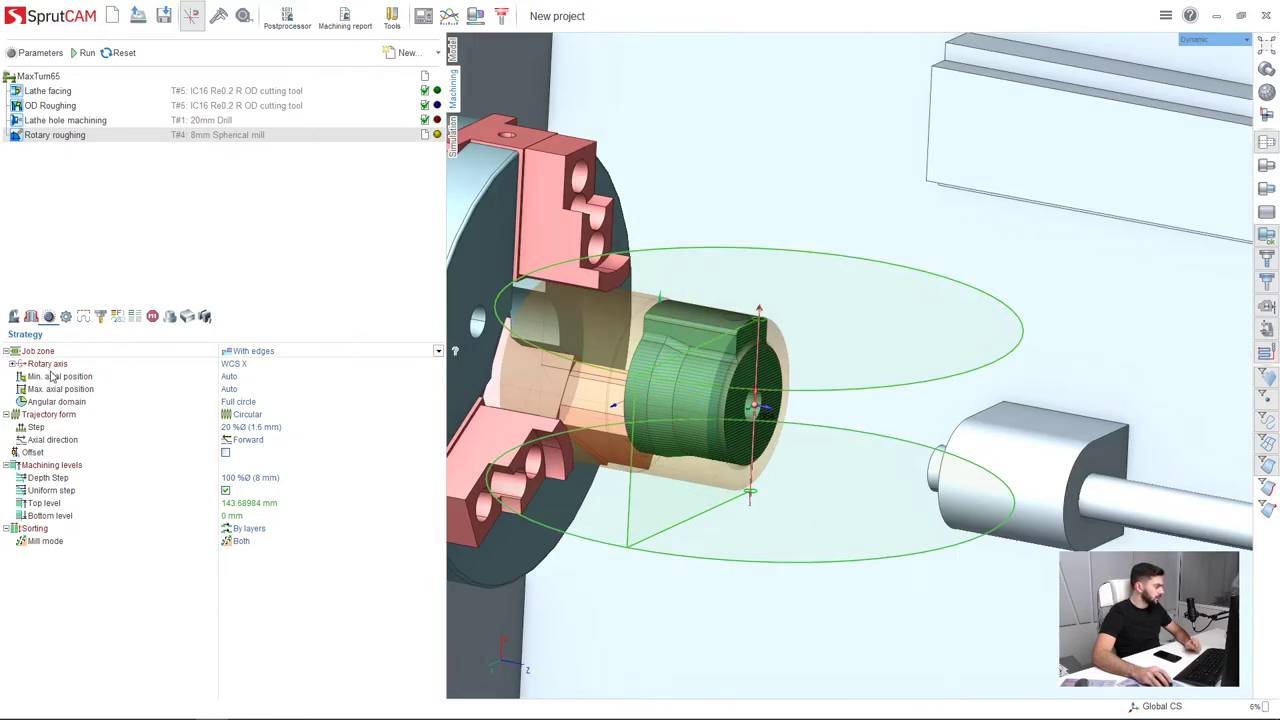
click(52, 366)
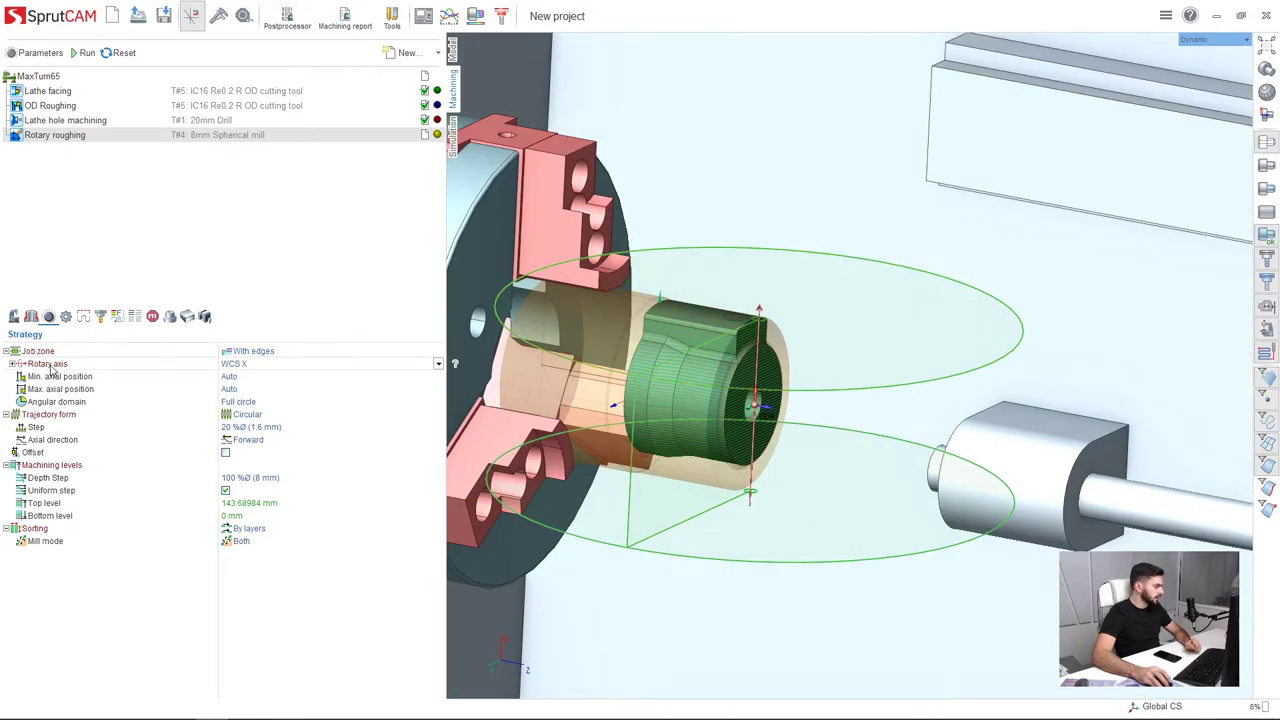
click(249, 368)
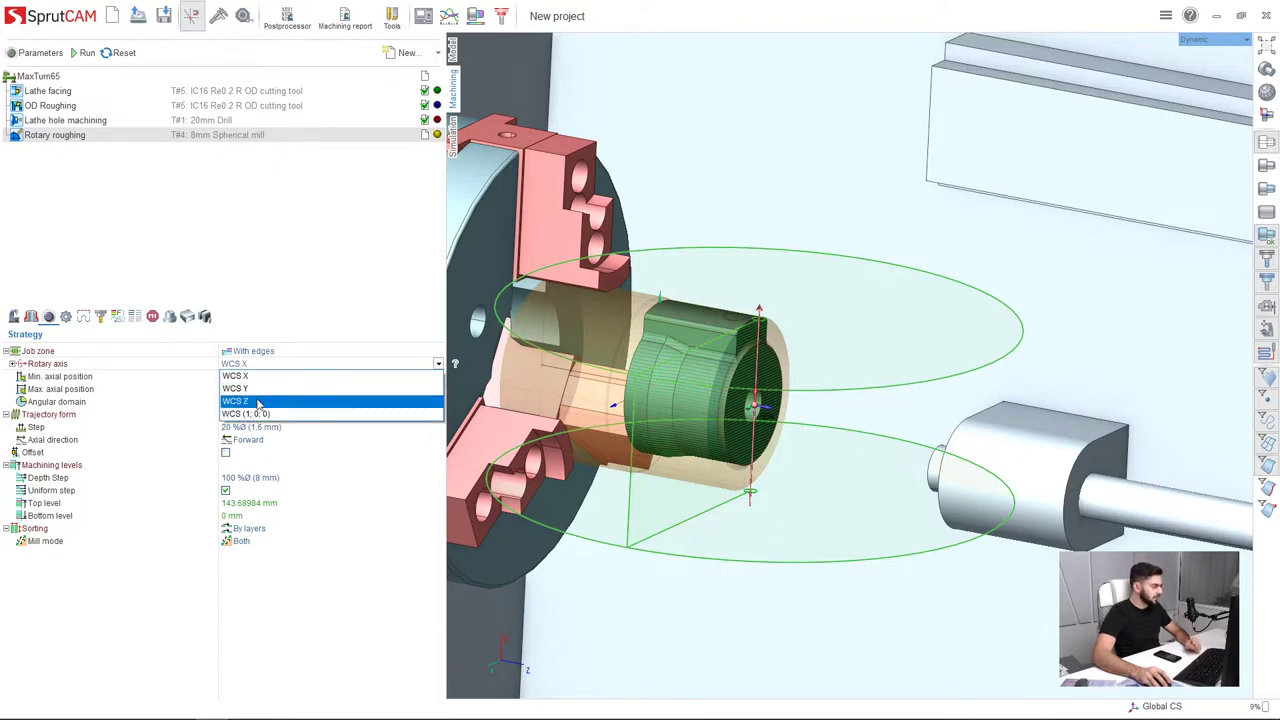
click(258, 401)
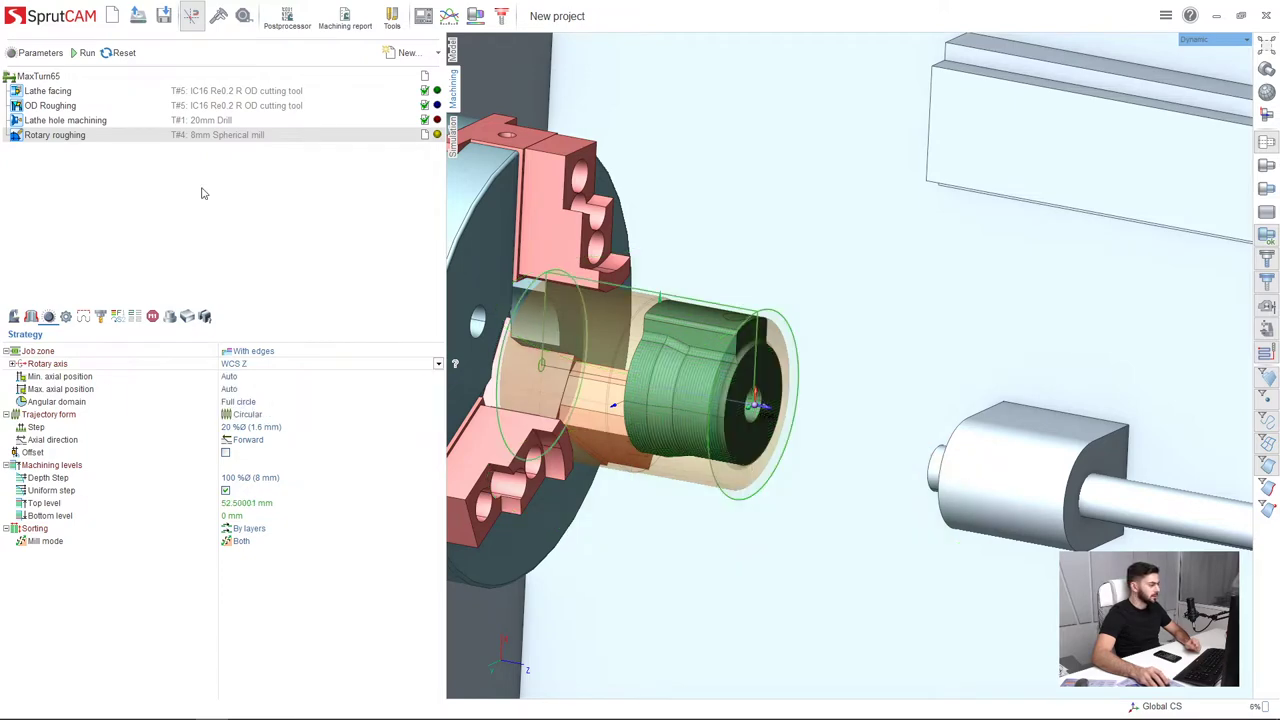
Limit the job zone to the part's chuck-side end by setting the minimum axial position to -61 mm
click(86, 53)
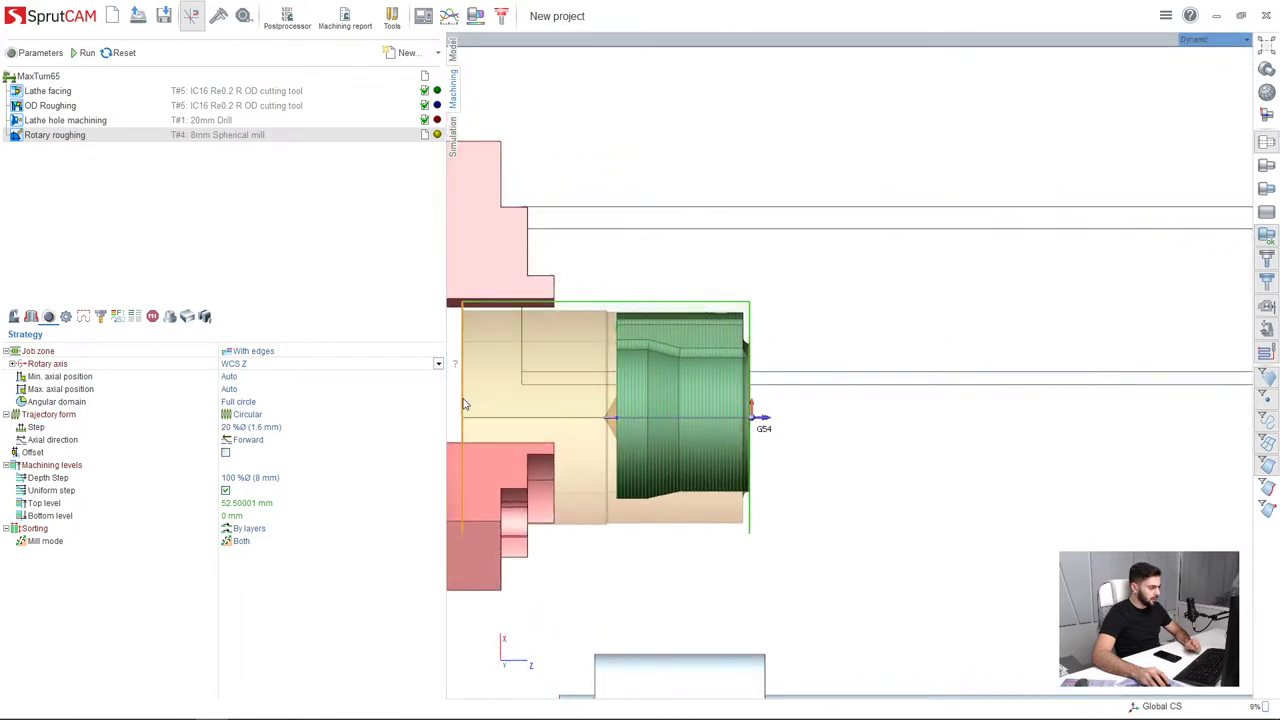
drag(465, 405, 618, 401)
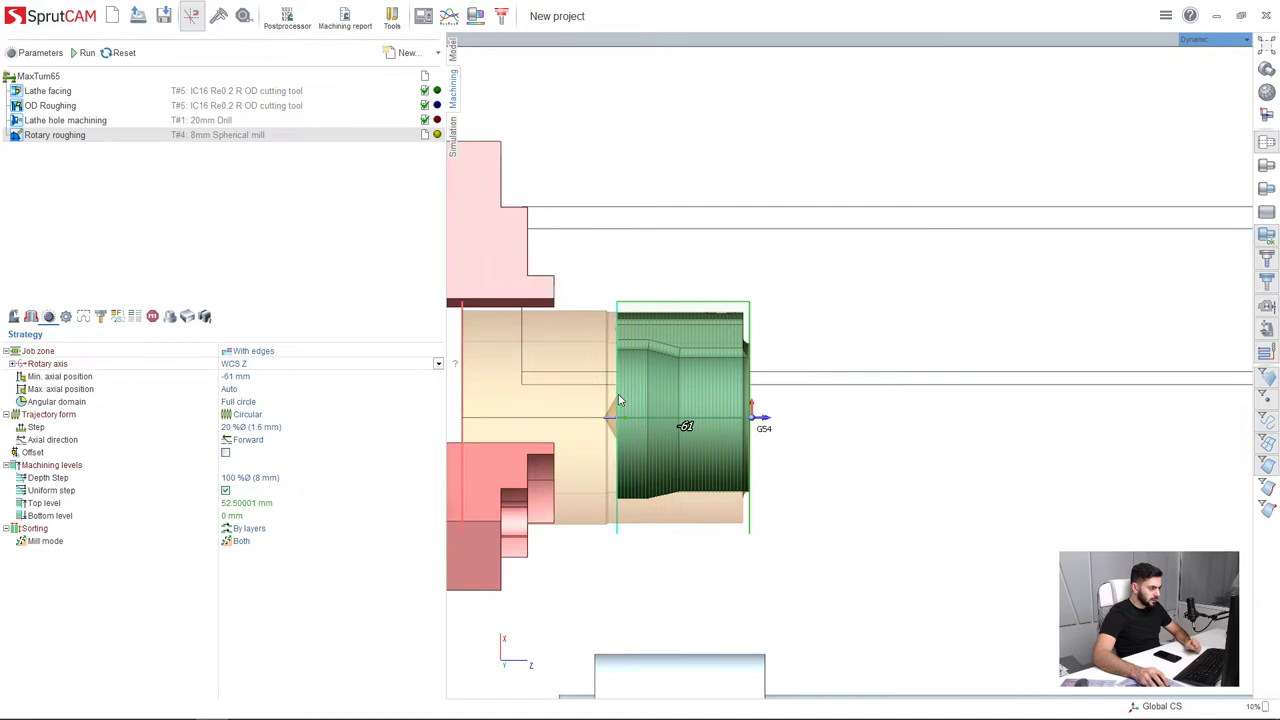
middle_drag(638, 378, 618, 382)
scroll(681, 388, up, 5)
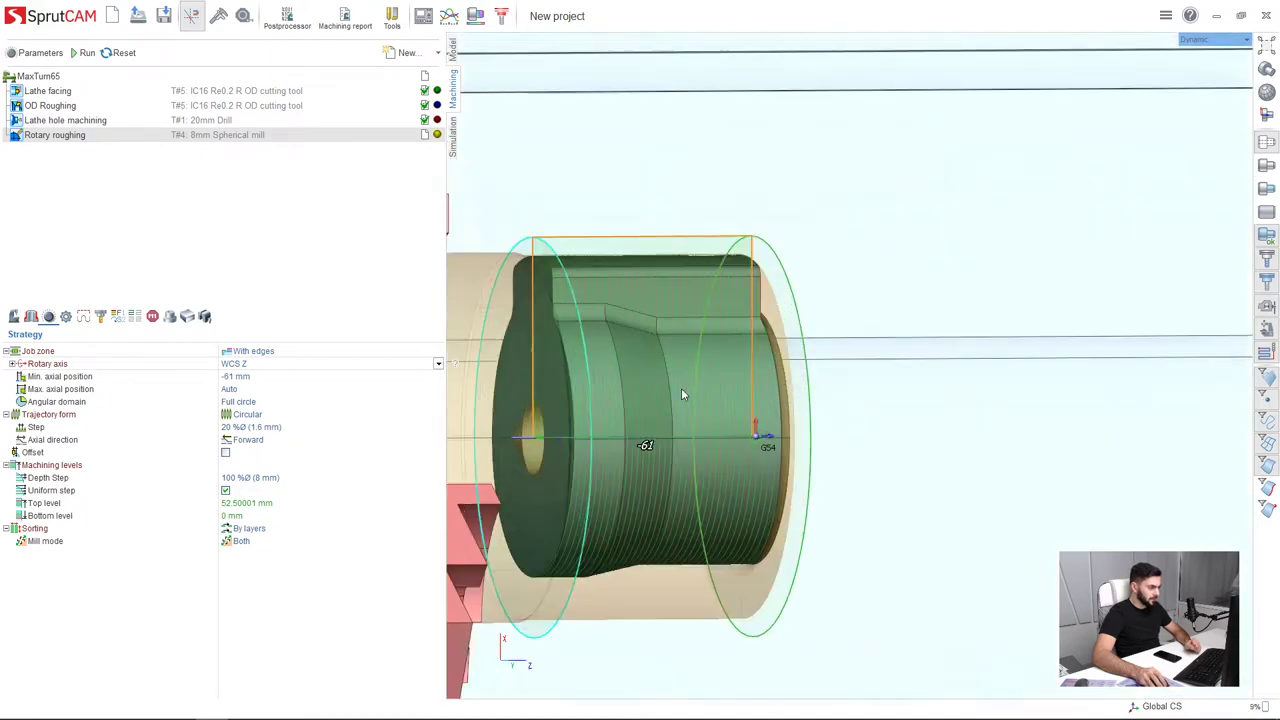
middle_drag(518, 398, 472, 398)
scroll(663, 413, down, 5)
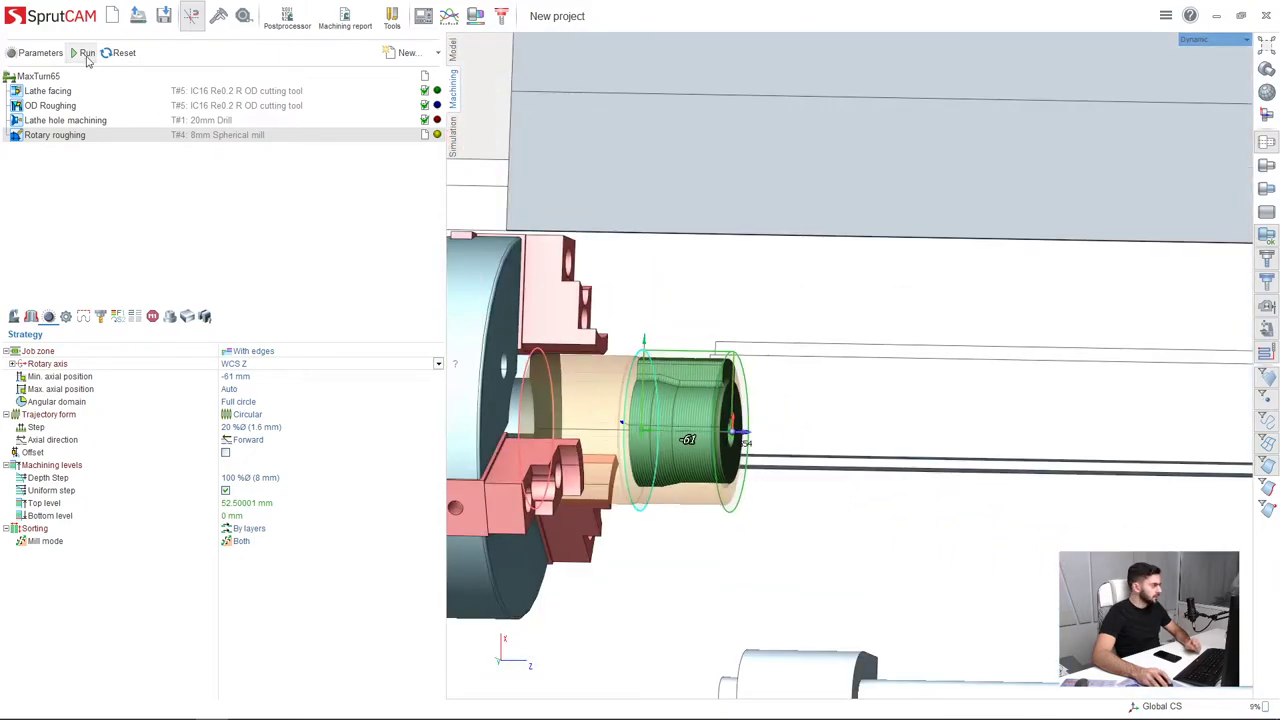
Calculate the rotary roughing toolpath and inspect it from the front end of the part
click(86, 56)
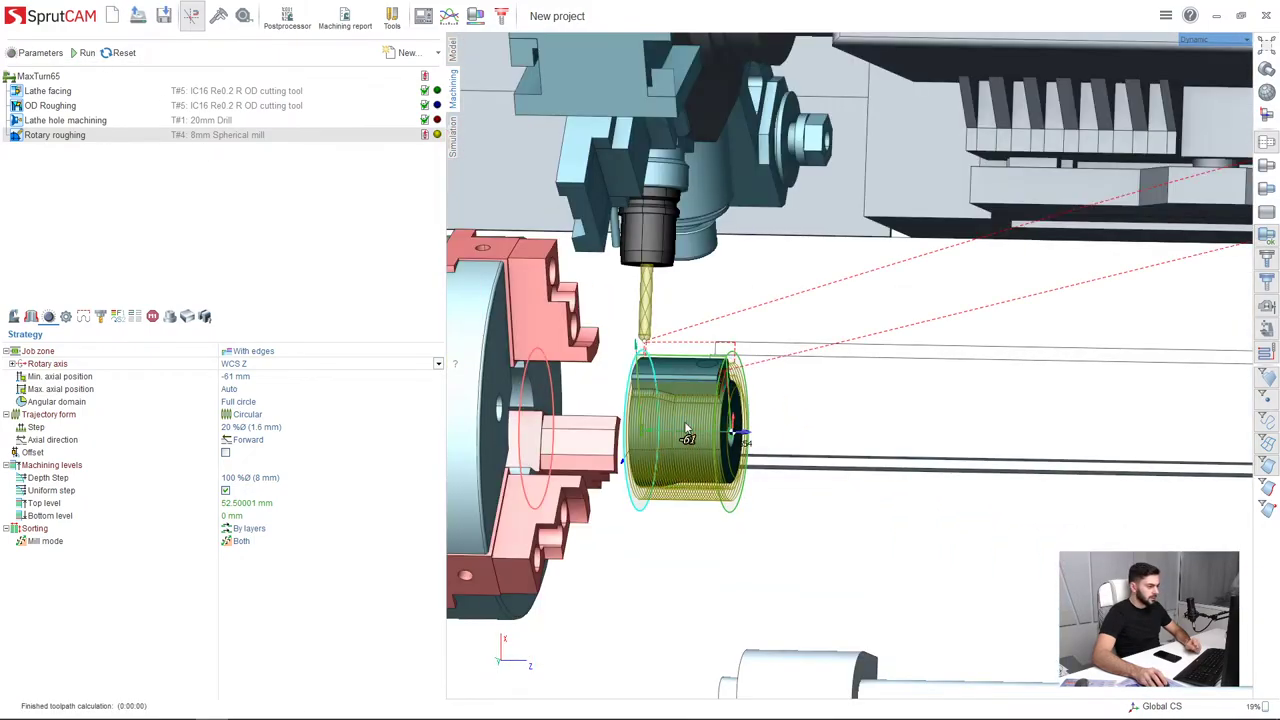
middle_drag(698, 426, 540, 420)
scroll(680, 405, up, 4)
middle_drag(617, 380, 617, 385)
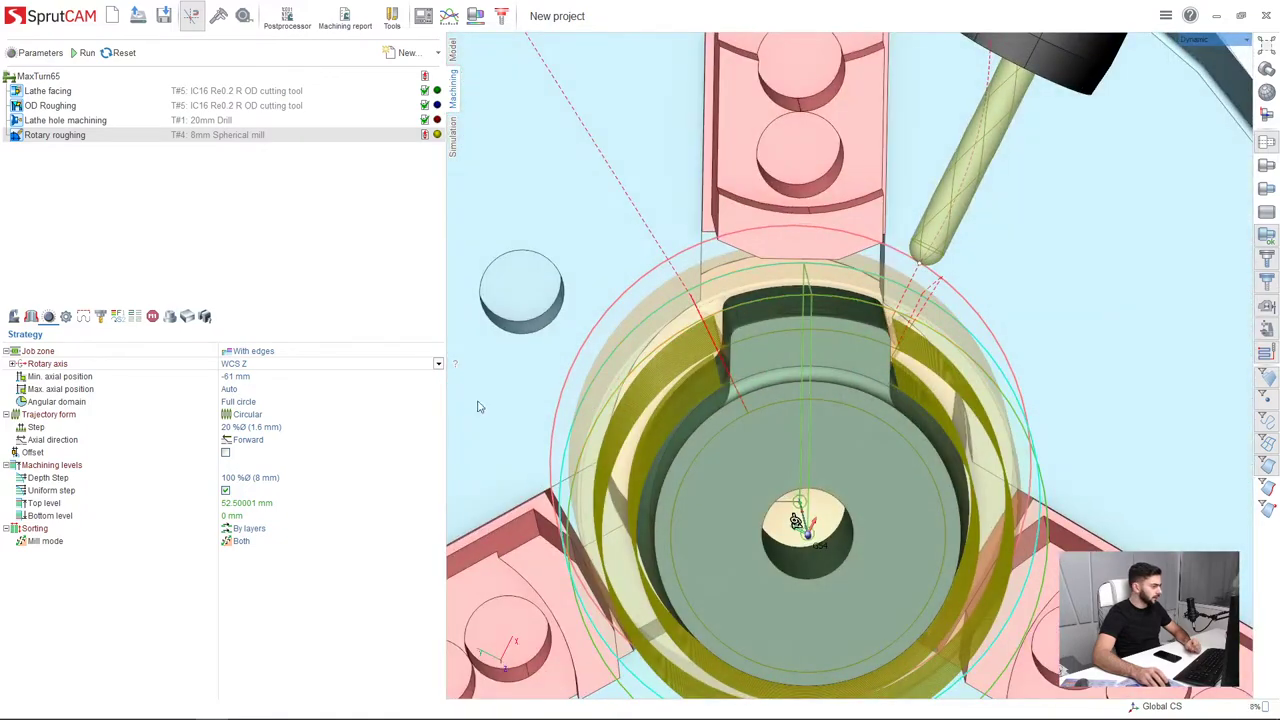
Set the radial stock and axial stock to 1 mm each and recalculate the rotary roughing toolpath
click(66, 317)
click(46, 365)
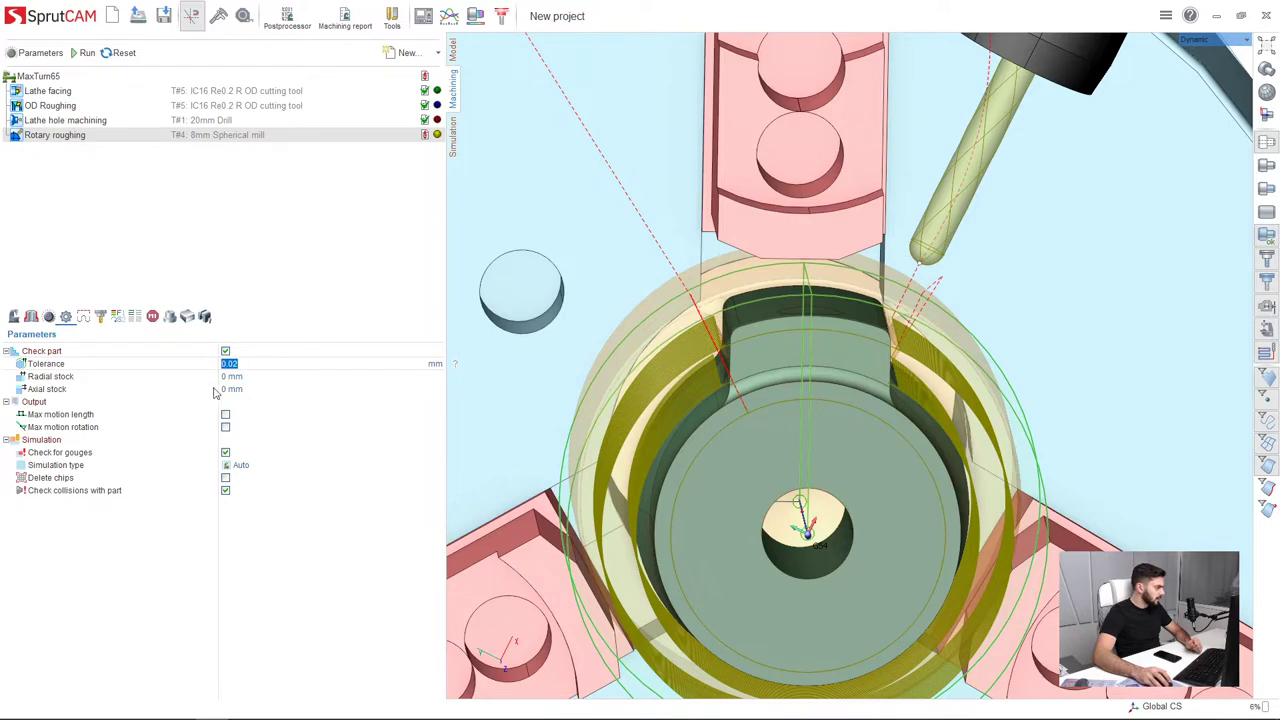
click(258, 379)
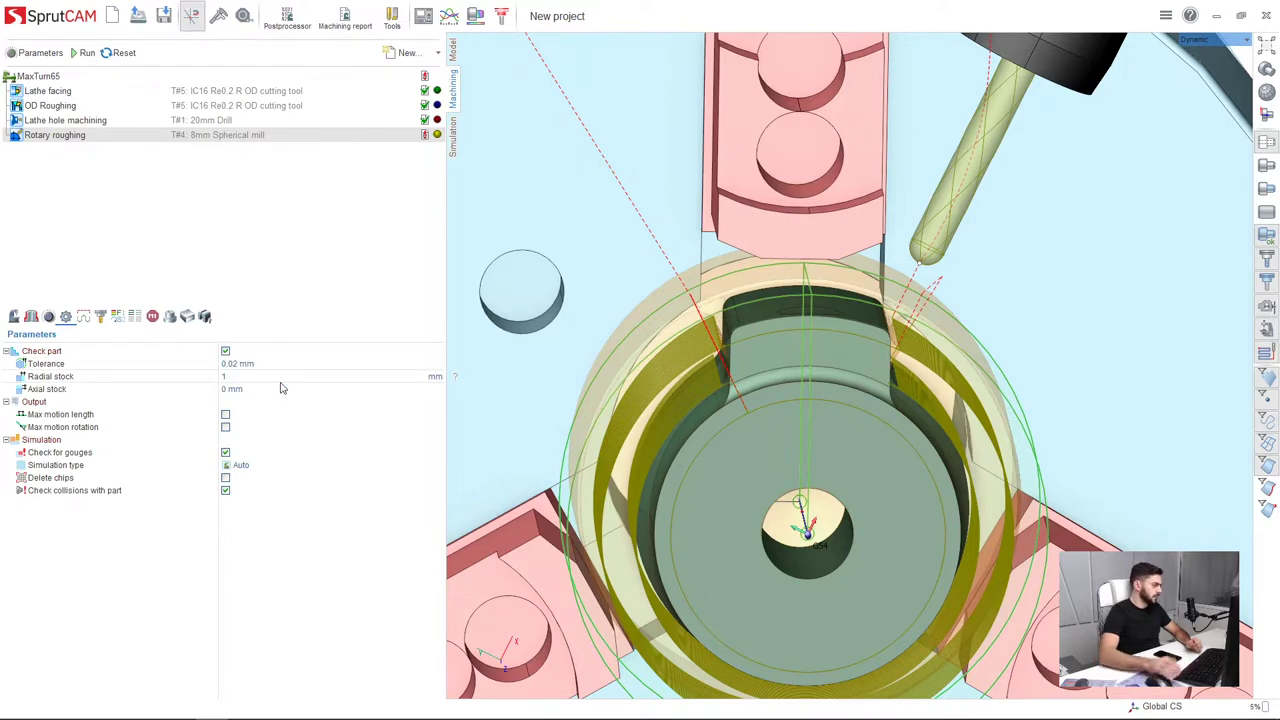
click(256, 388)
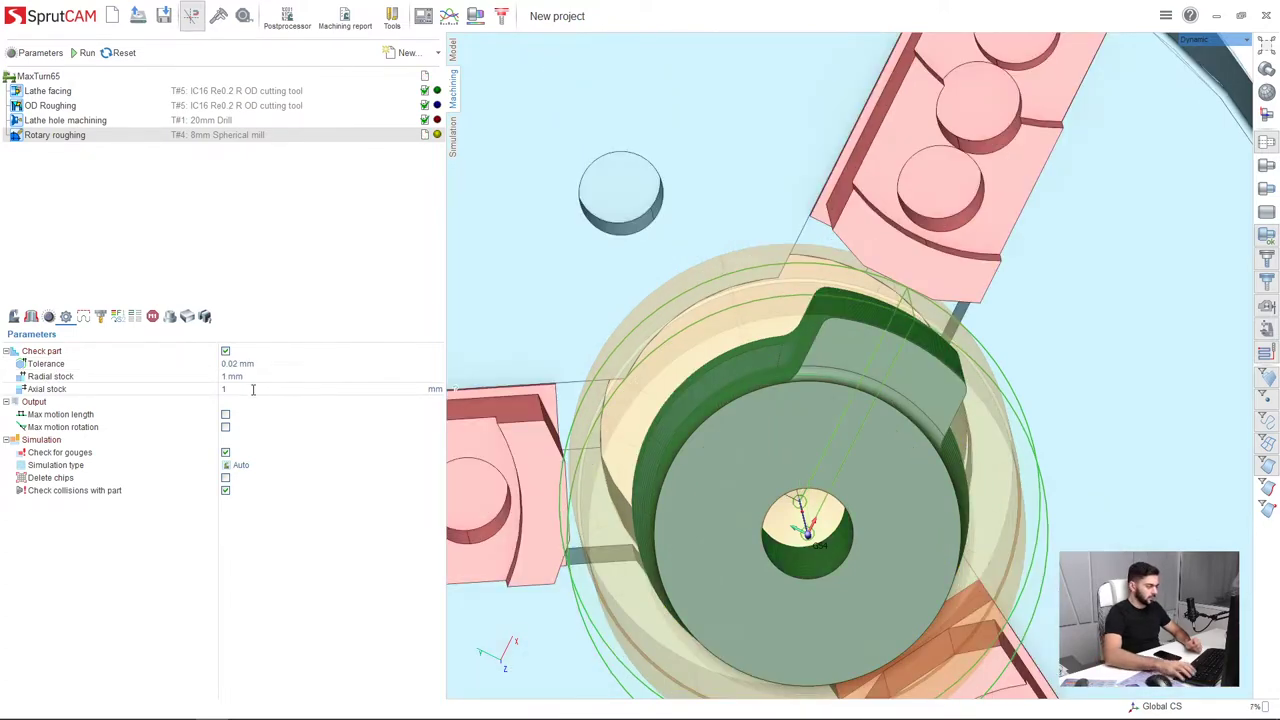
click(108, 55)
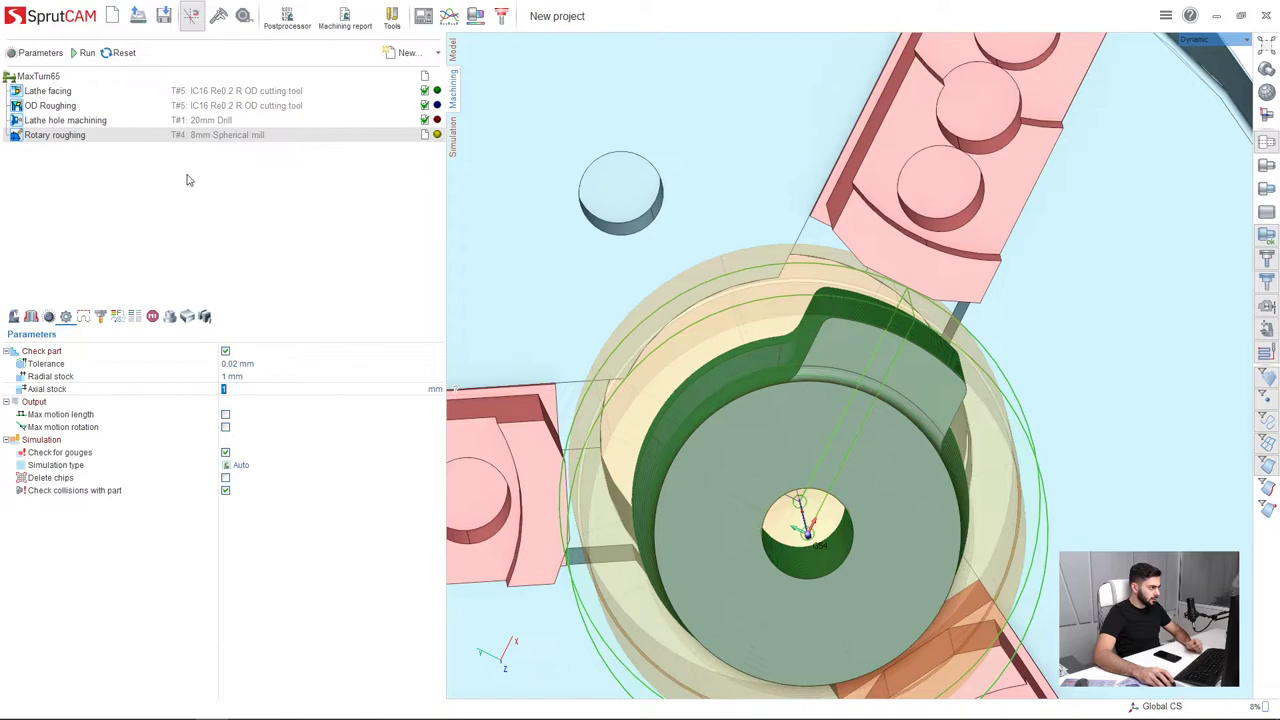
click(86, 52)
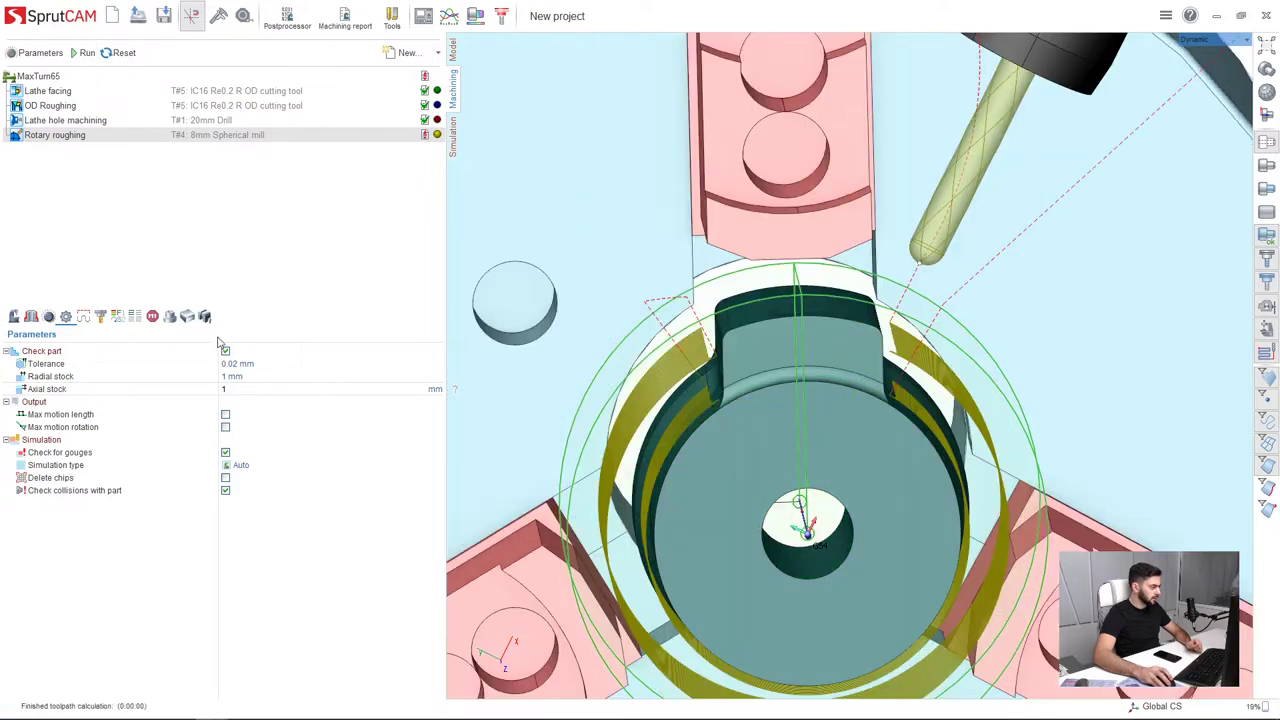
mouse_move(614, 435)
middle_down()
mouse_move(760, 440)
mouse_move(740, 445)
mouse_move(745, 500)
middle_up()
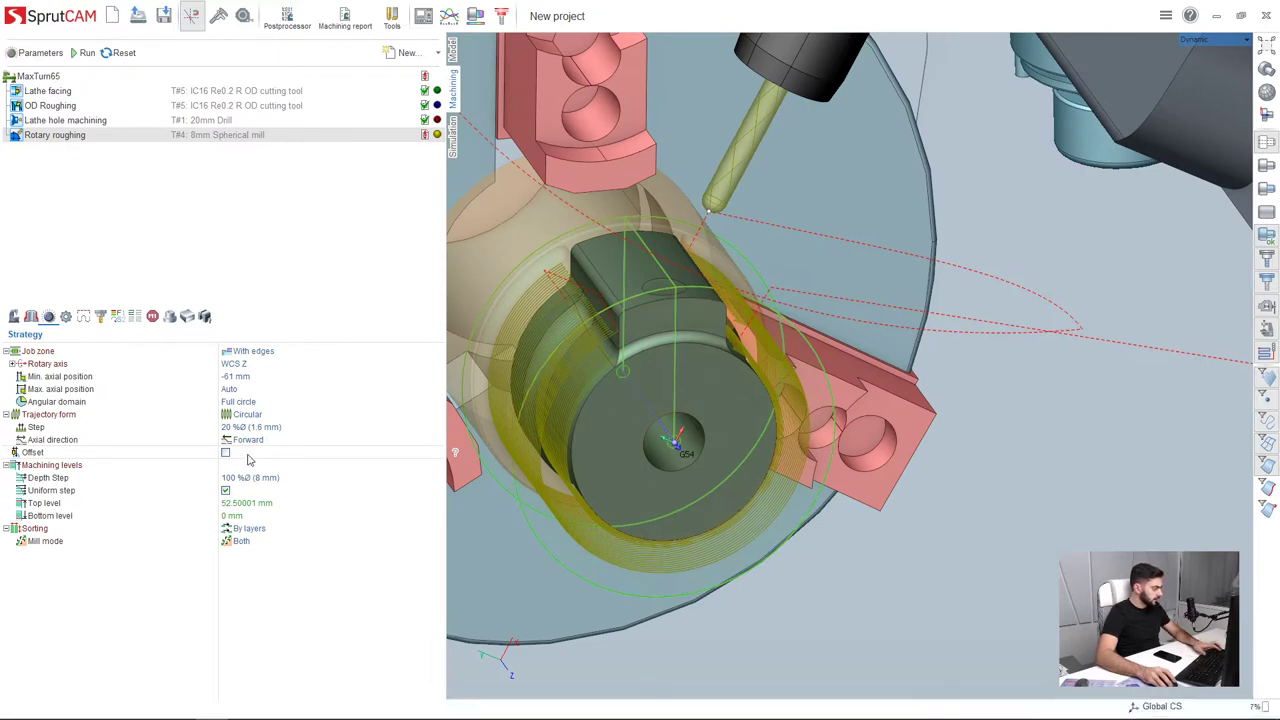
Set the depth step to 50 % of the tool diameter and recalculate the toolpath
click(70, 480)
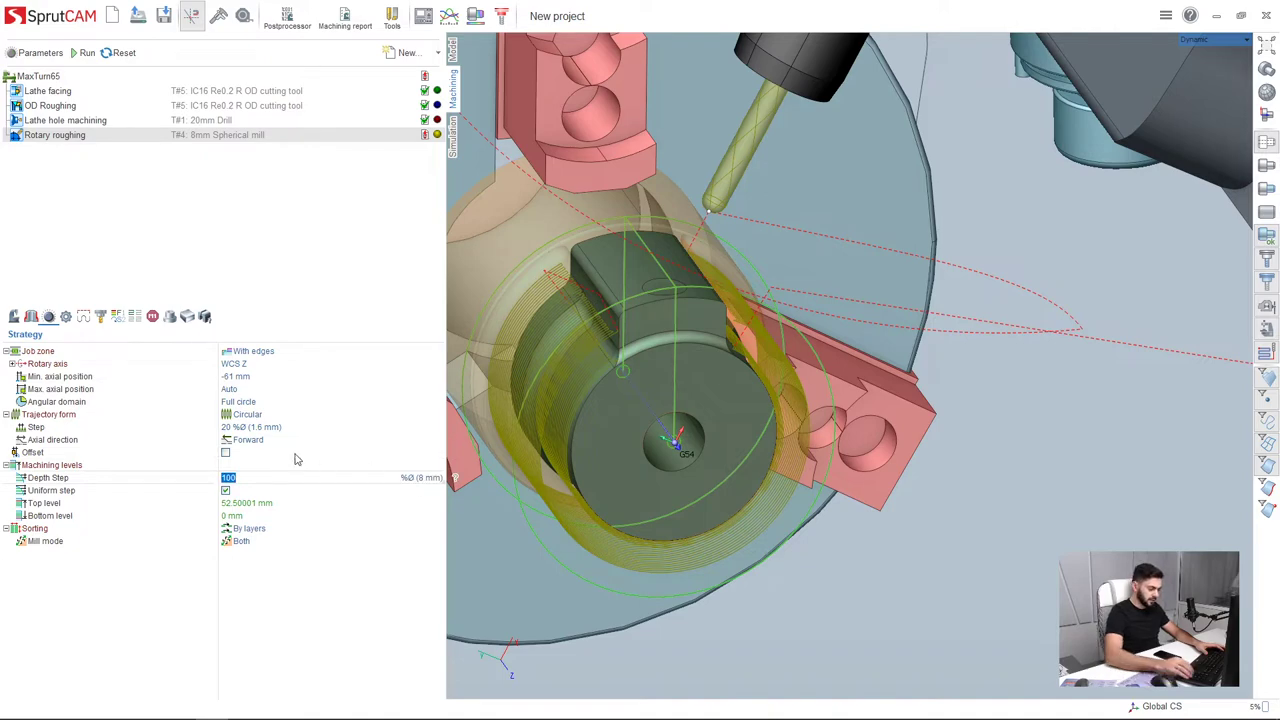
text(50)
key(Return)
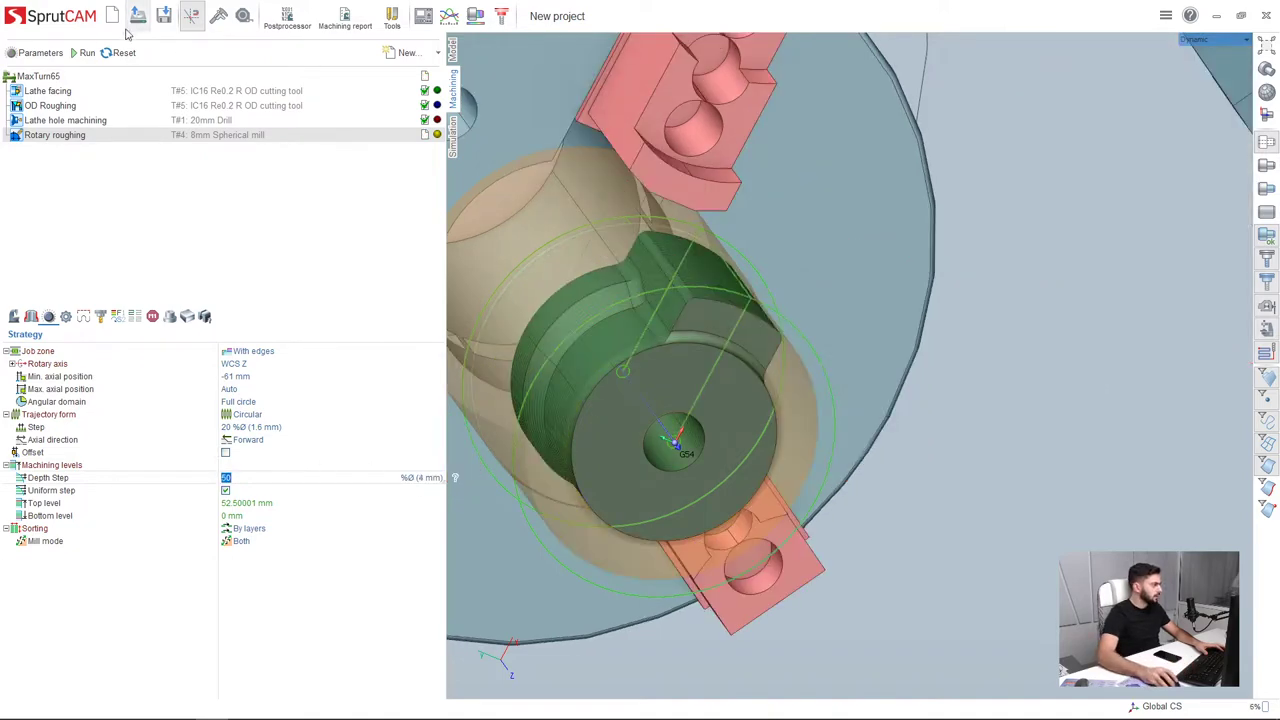
click(87, 54)
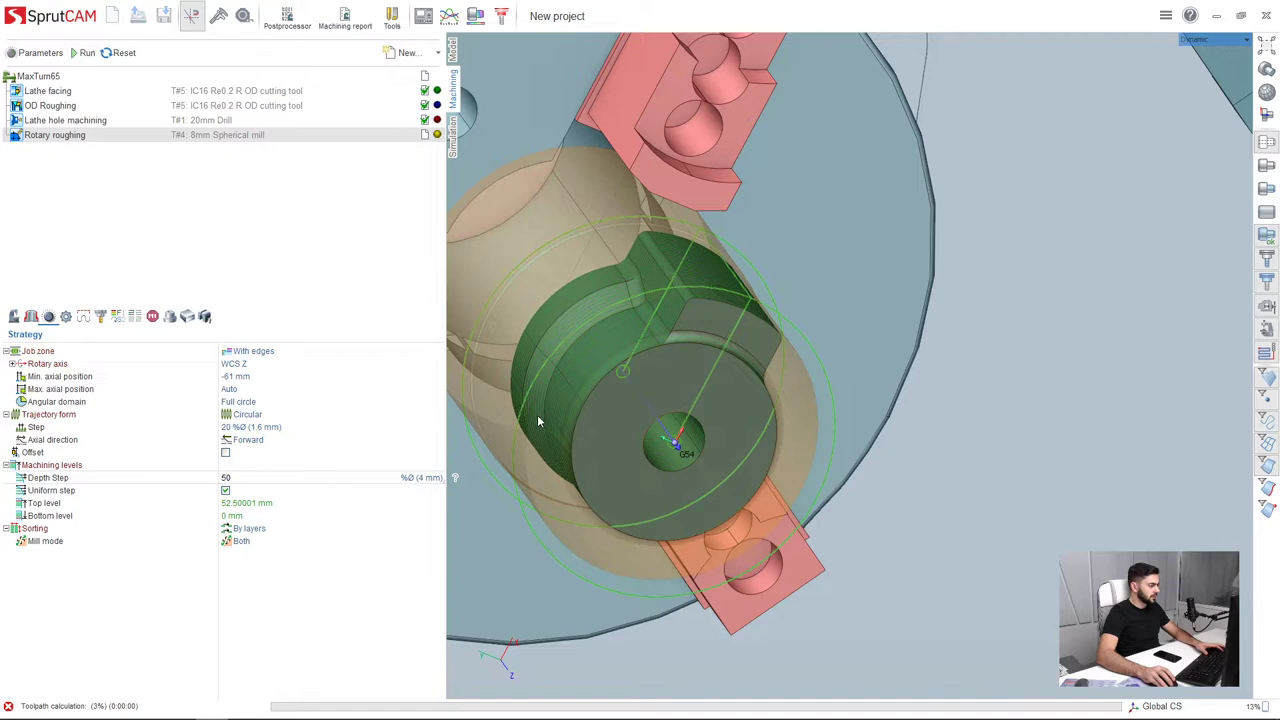
Check the status details of the rotary roughing operation for the cause of its error flag
click(426, 135)
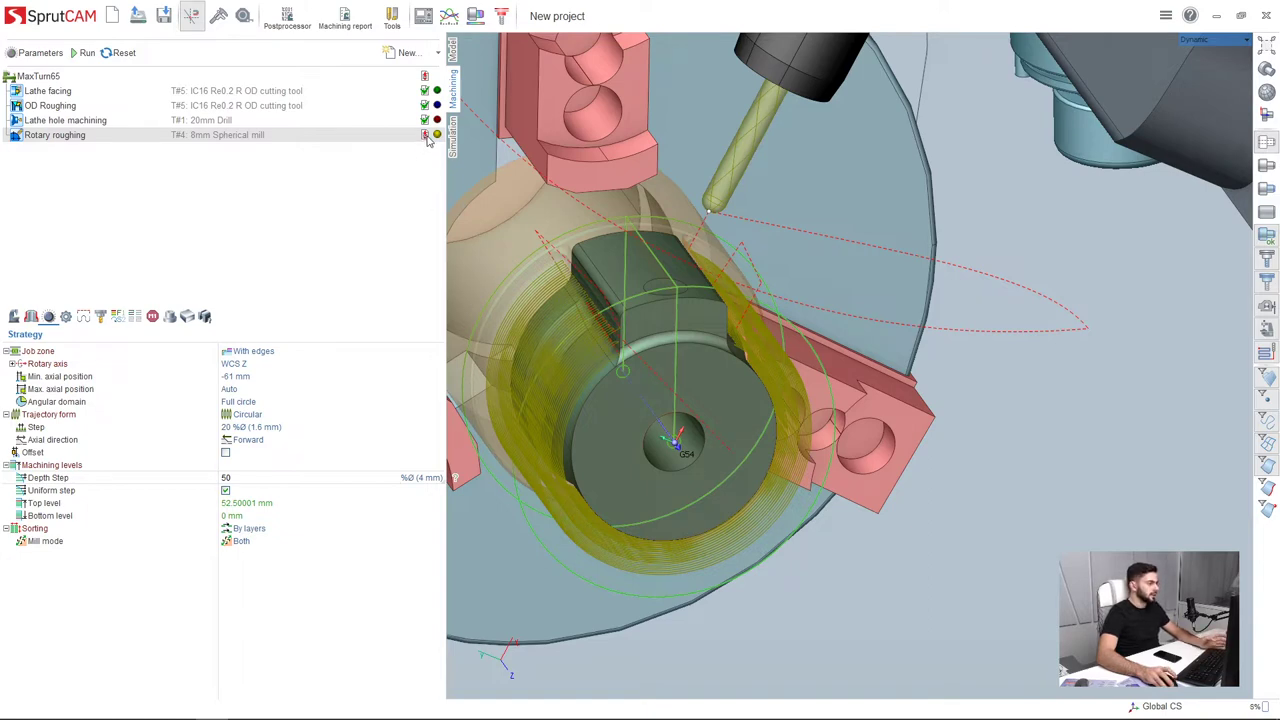
mouse_move(426, 138)
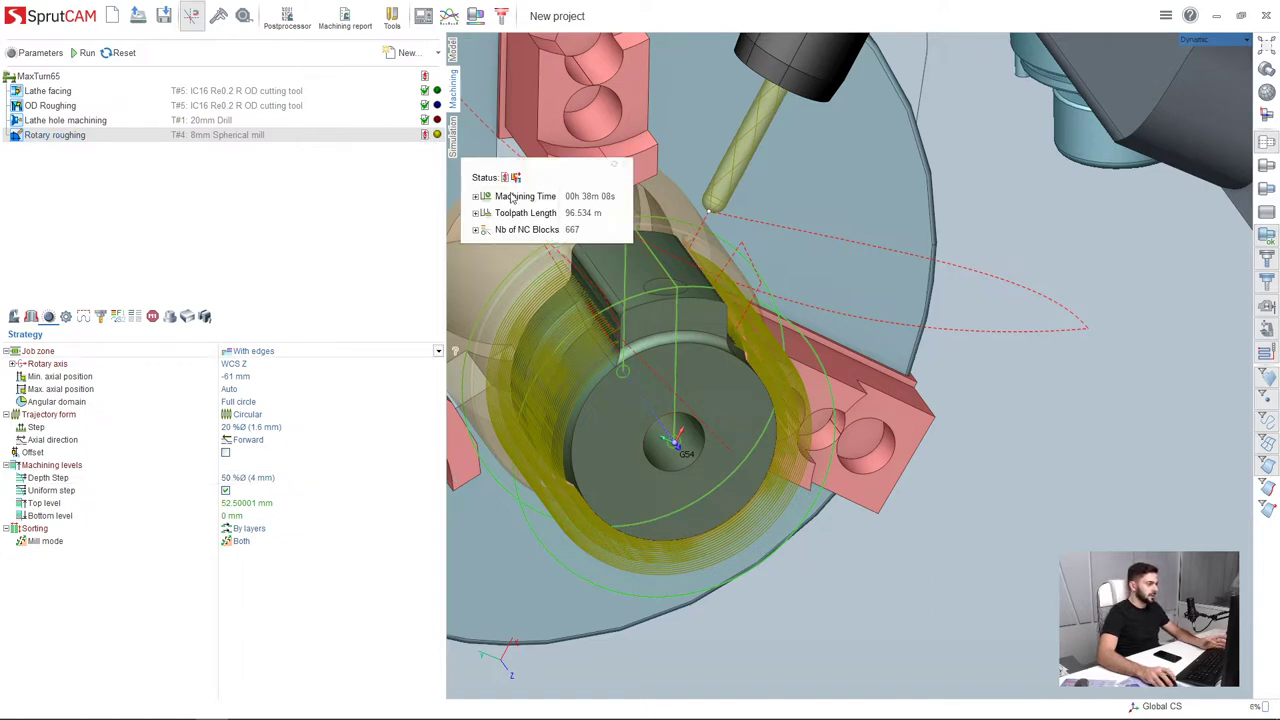
mouse_move(517, 180)
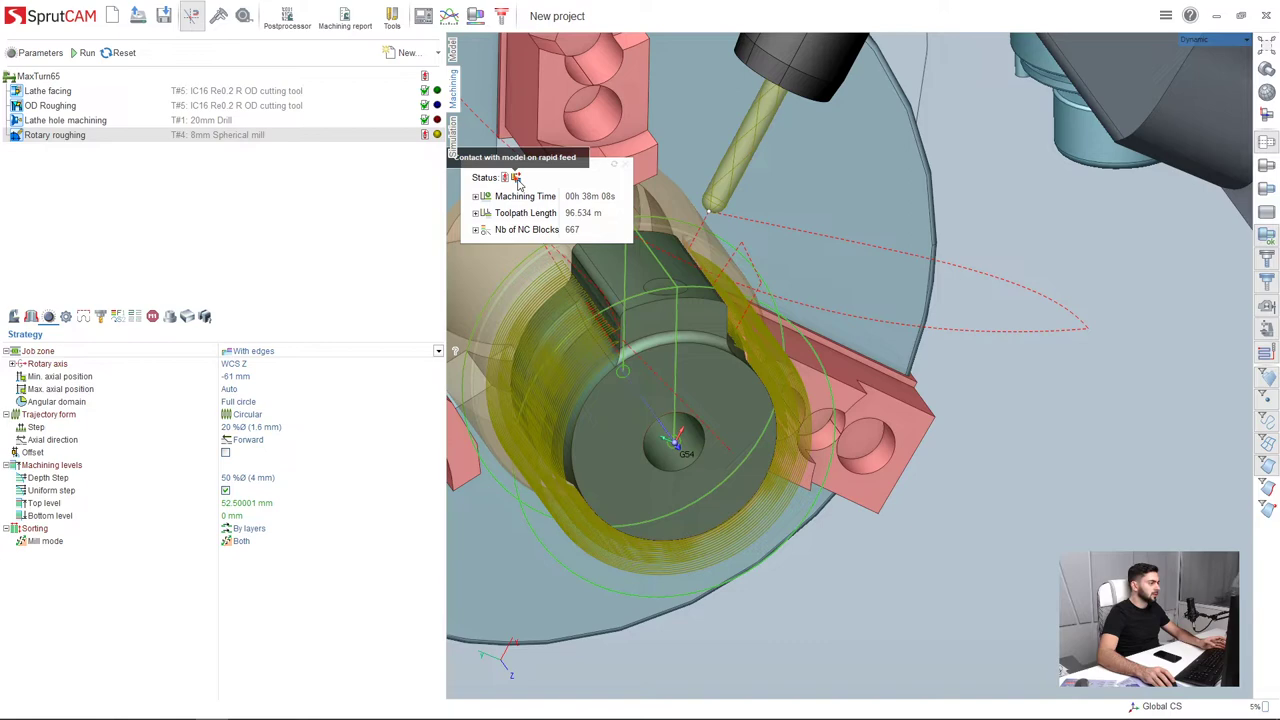
click(625, 166)
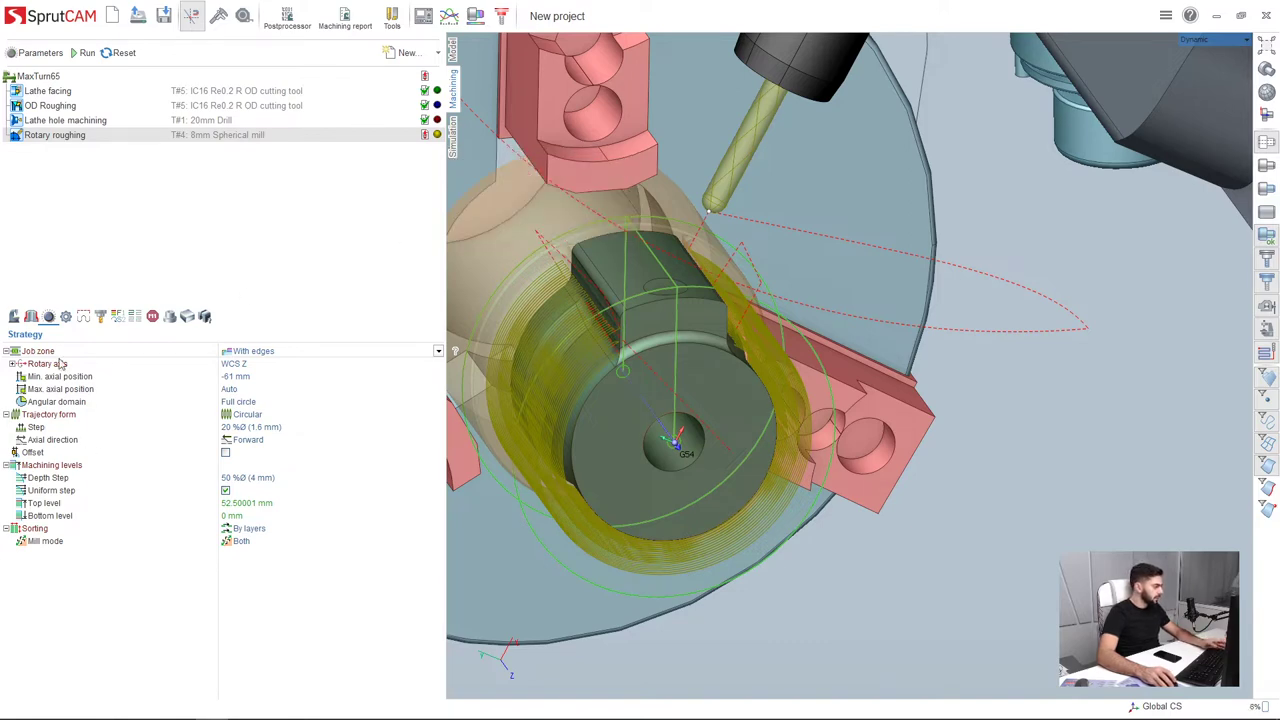
Set the feed distance in the links and leads settings to 5 mm and recalculate the toolpath
click(83, 318)
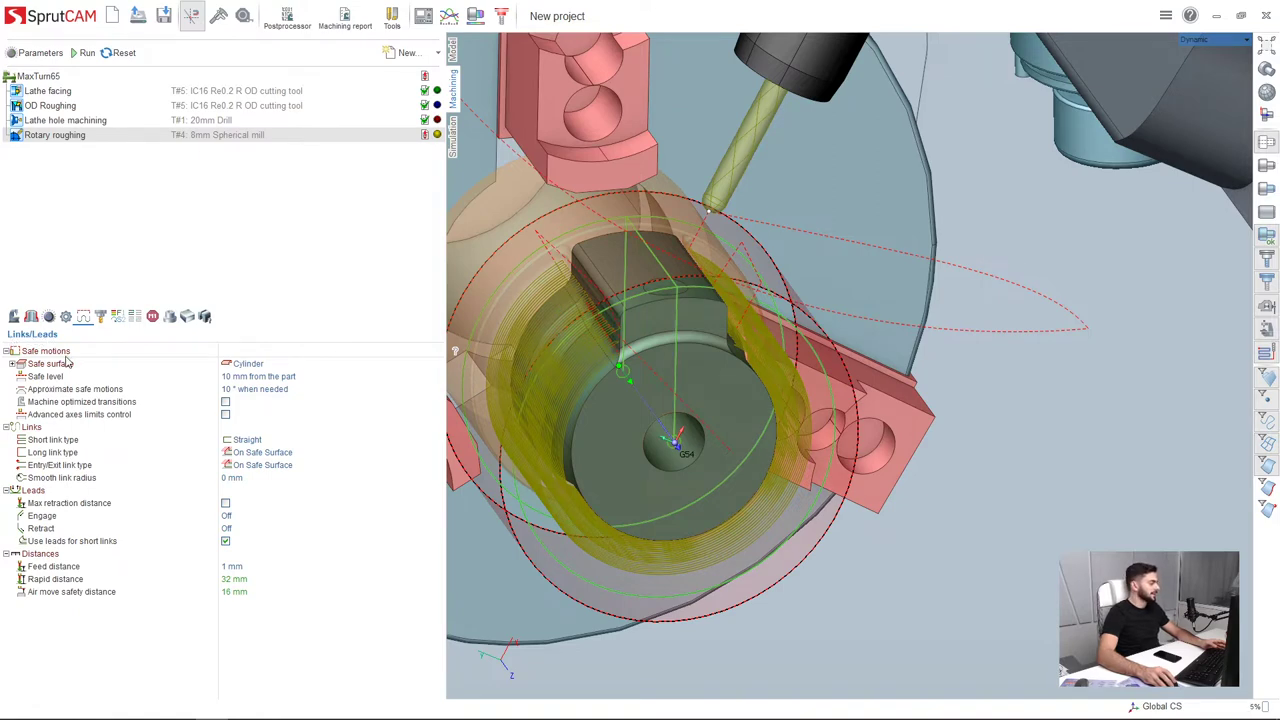
click(229, 567)
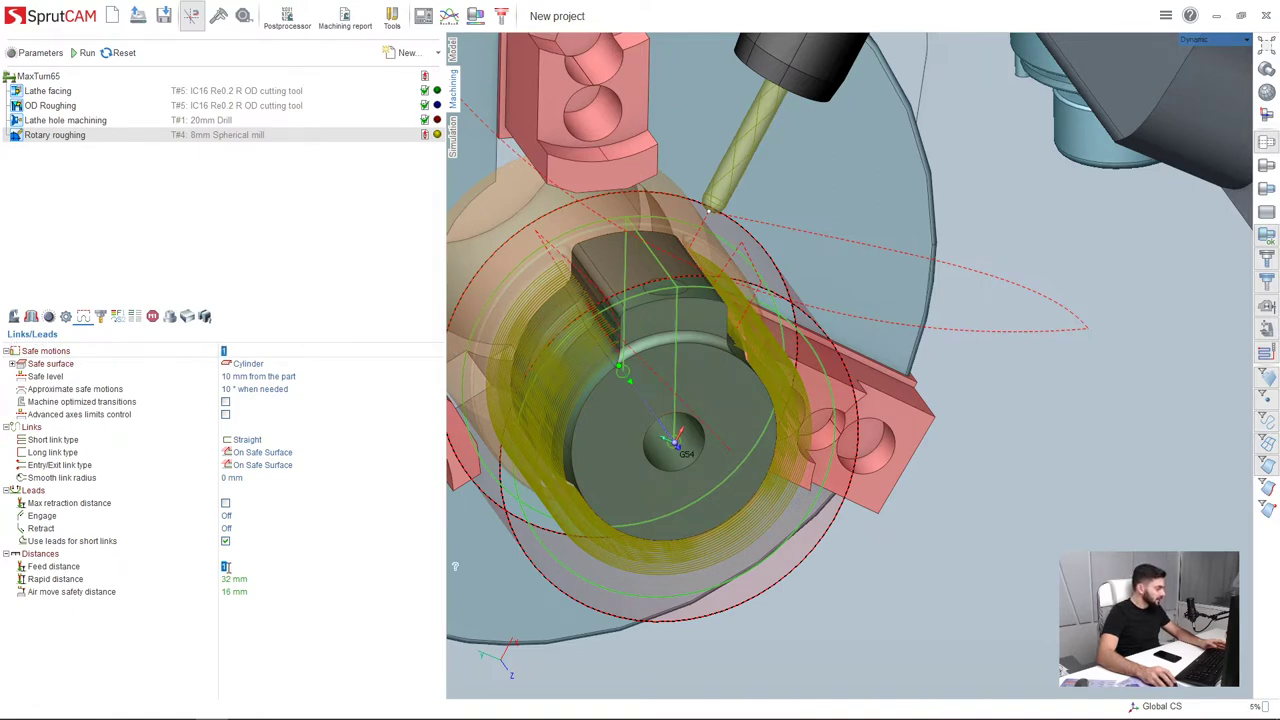
click(66, 317)
click(49, 317)
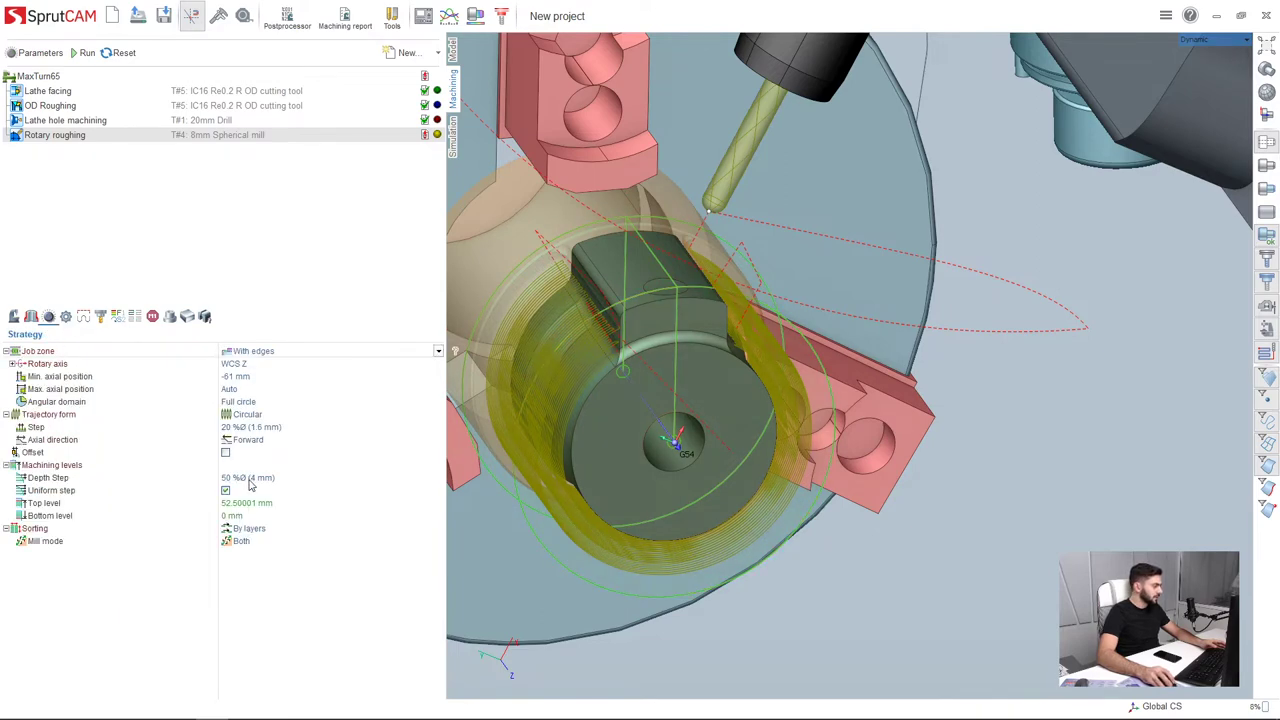
click(84, 318)
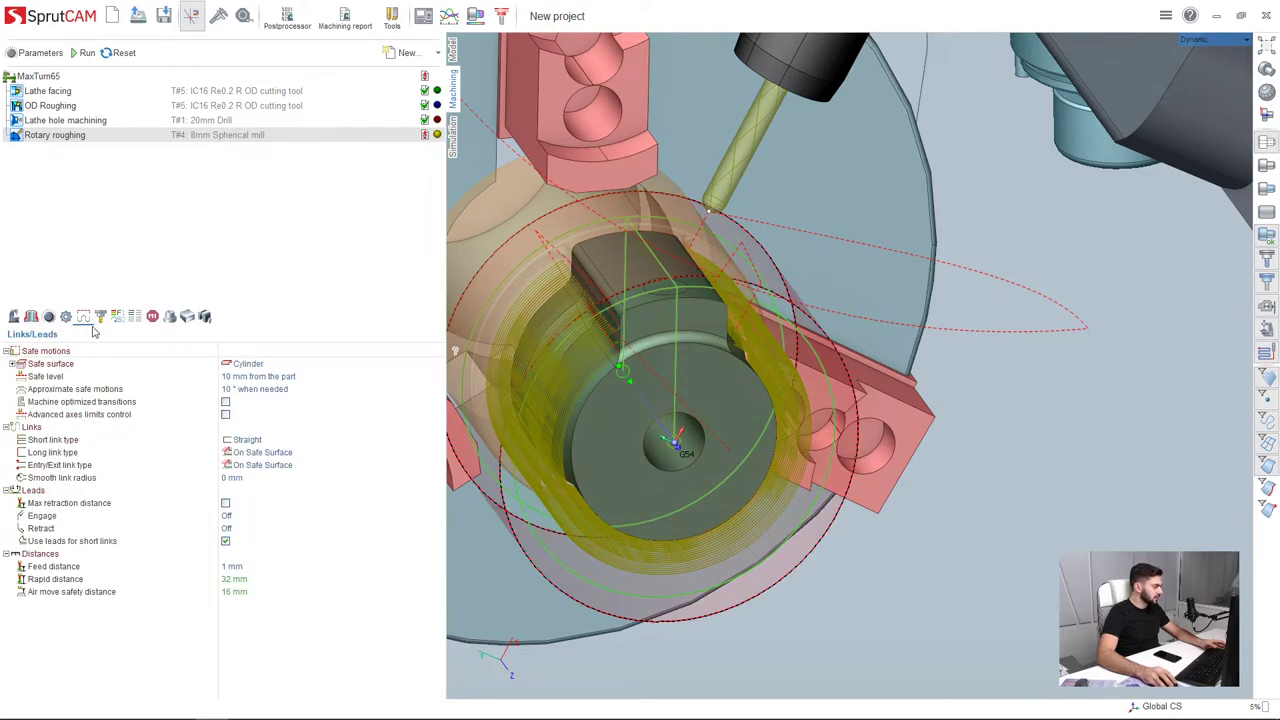
click(243, 563)
text(5)
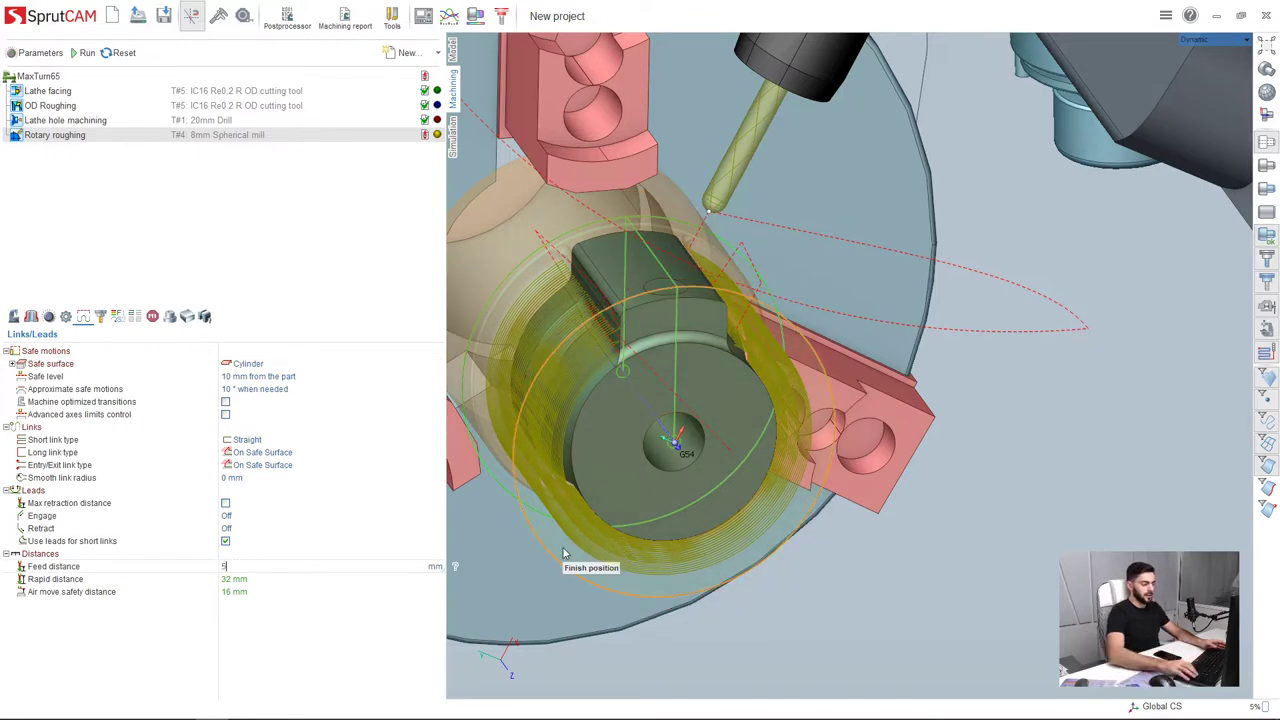
key(Return)
click(85, 52)
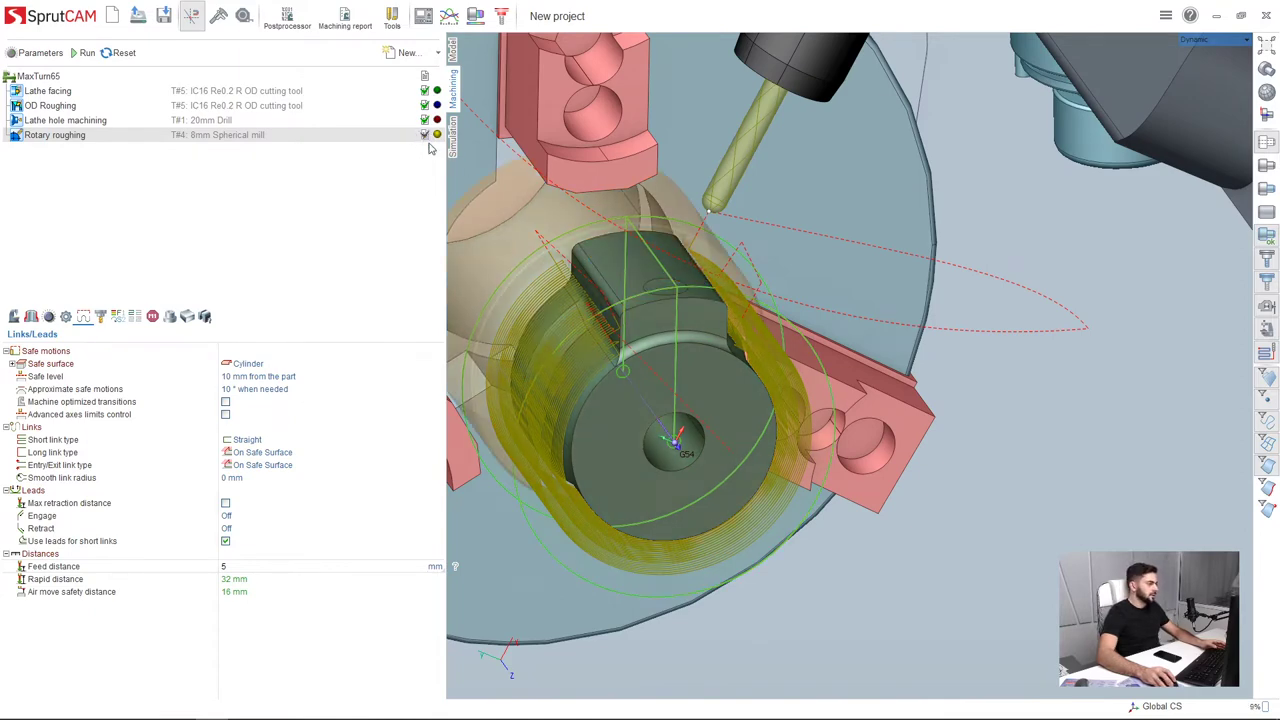
Enable the trajectory offset in the rotary roughing strategy, set it to 50 % of the tool diameter and recalculate the toolpath
mouse_move(683, 418)
middle_down()
mouse_move(703, 427)
mouse_move(696, 400)
middle_up()
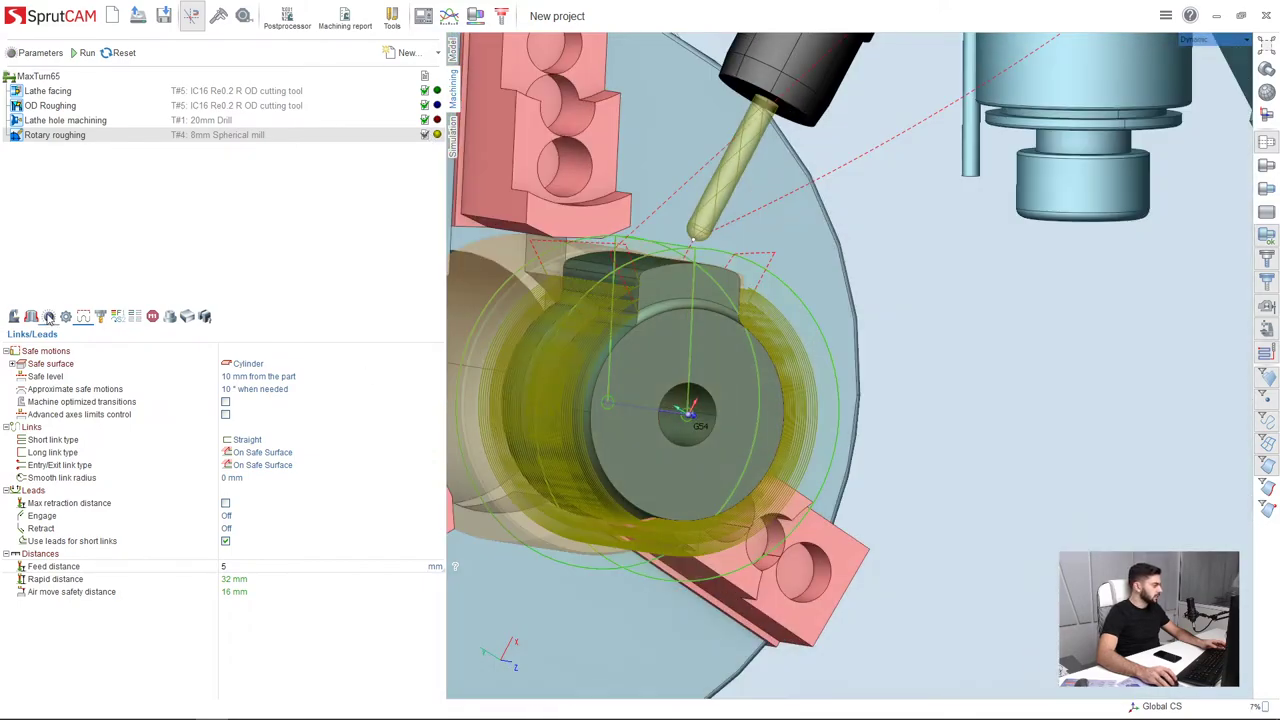
click(48, 316)
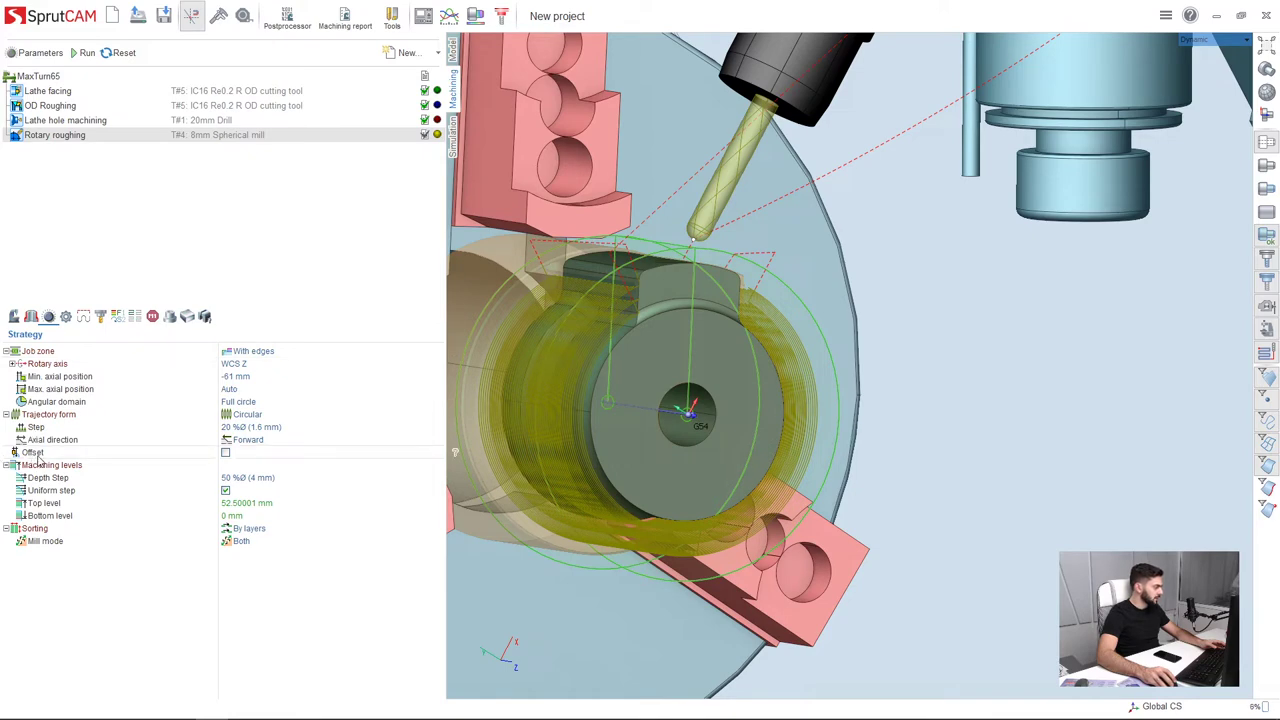
click(225, 453)
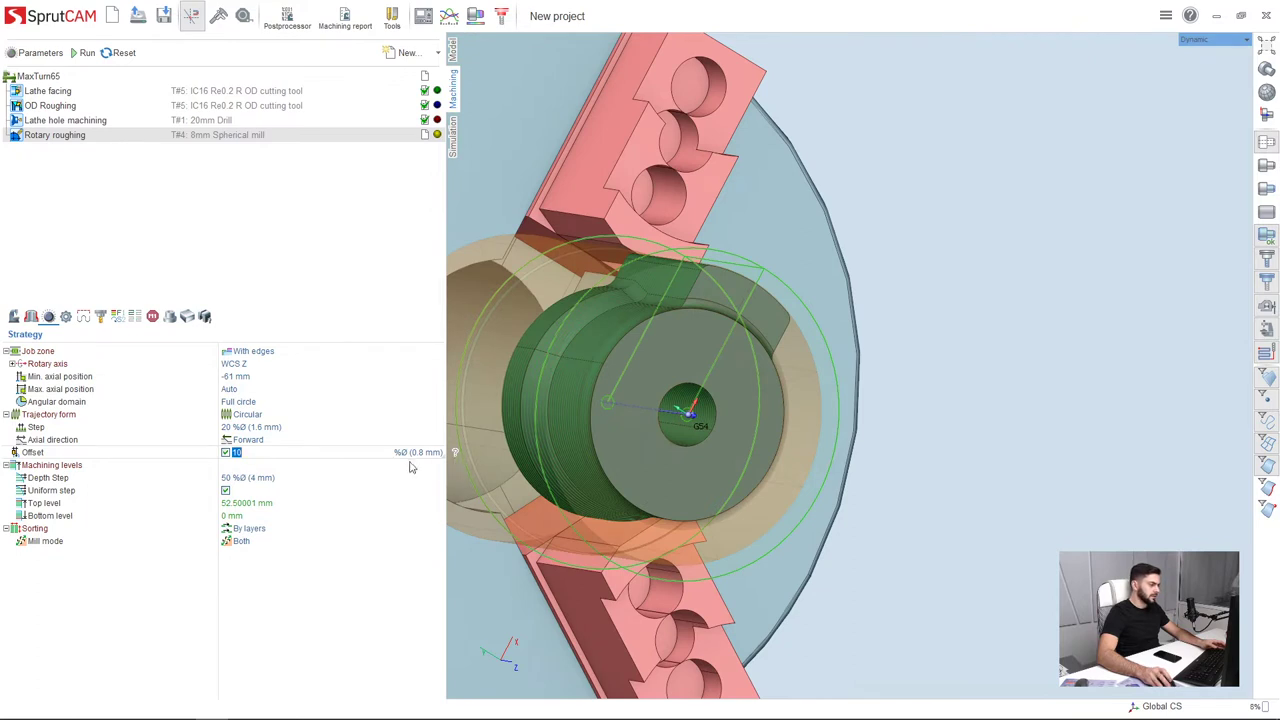
text(50)
key(Return)
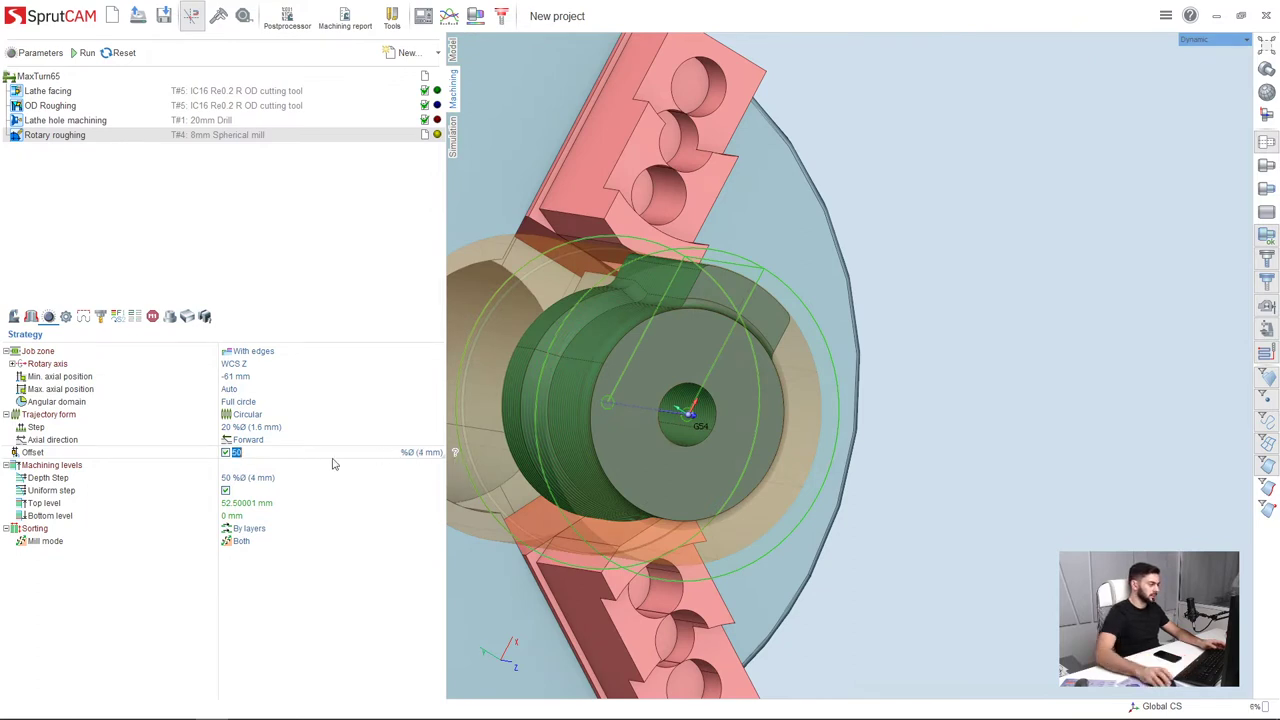
click(84, 52)
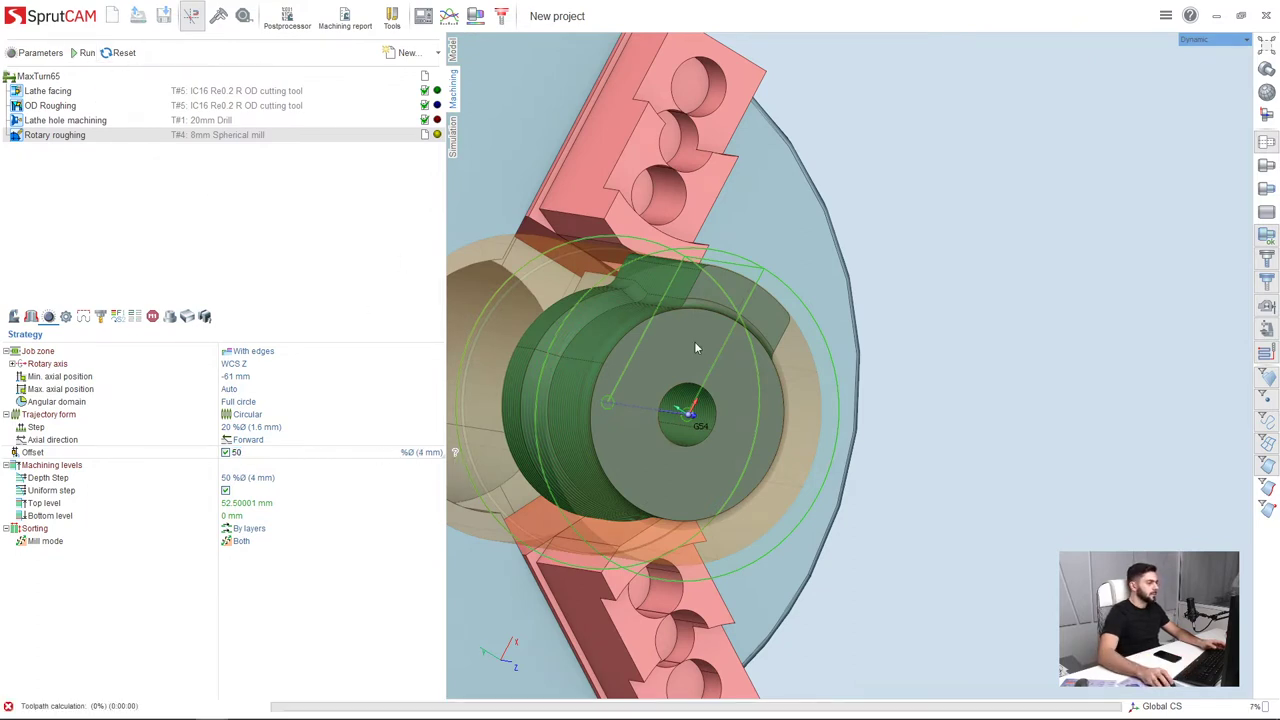
middle_drag(676, 334, 722, 356)
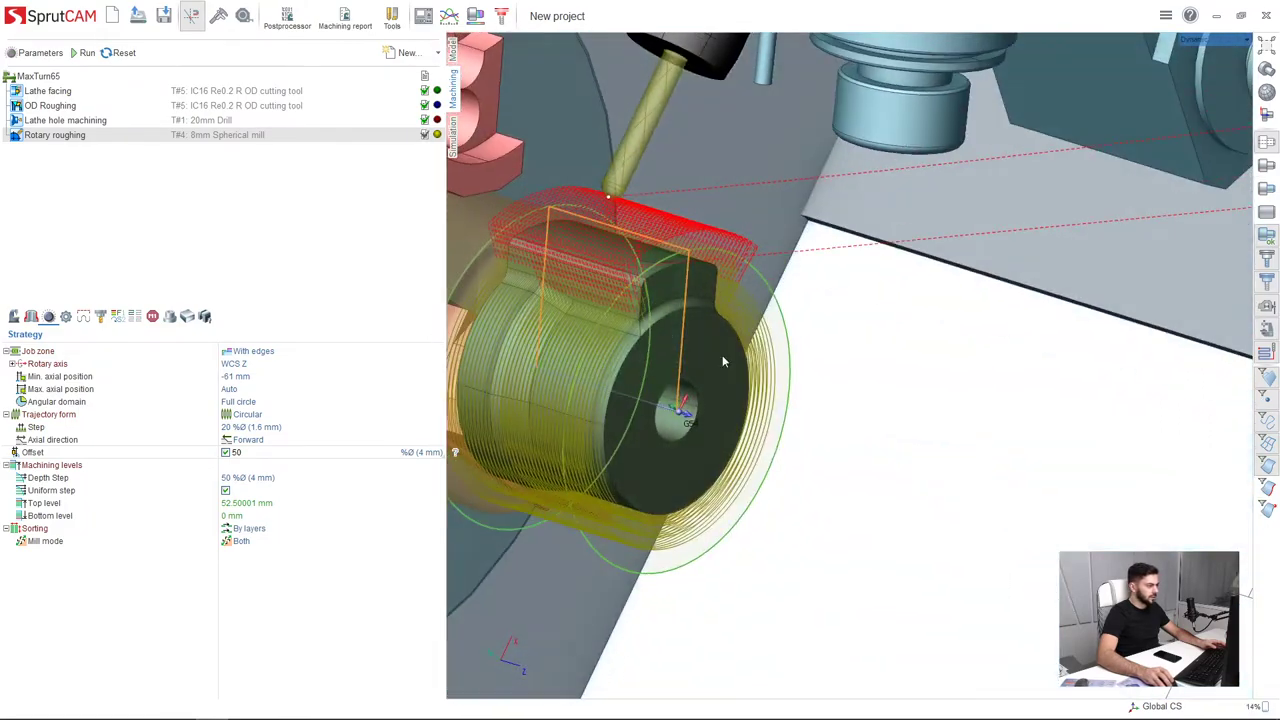
Simulate the rotary roughing operation and examine where the tool starts cutting along the part
click(455, 140)
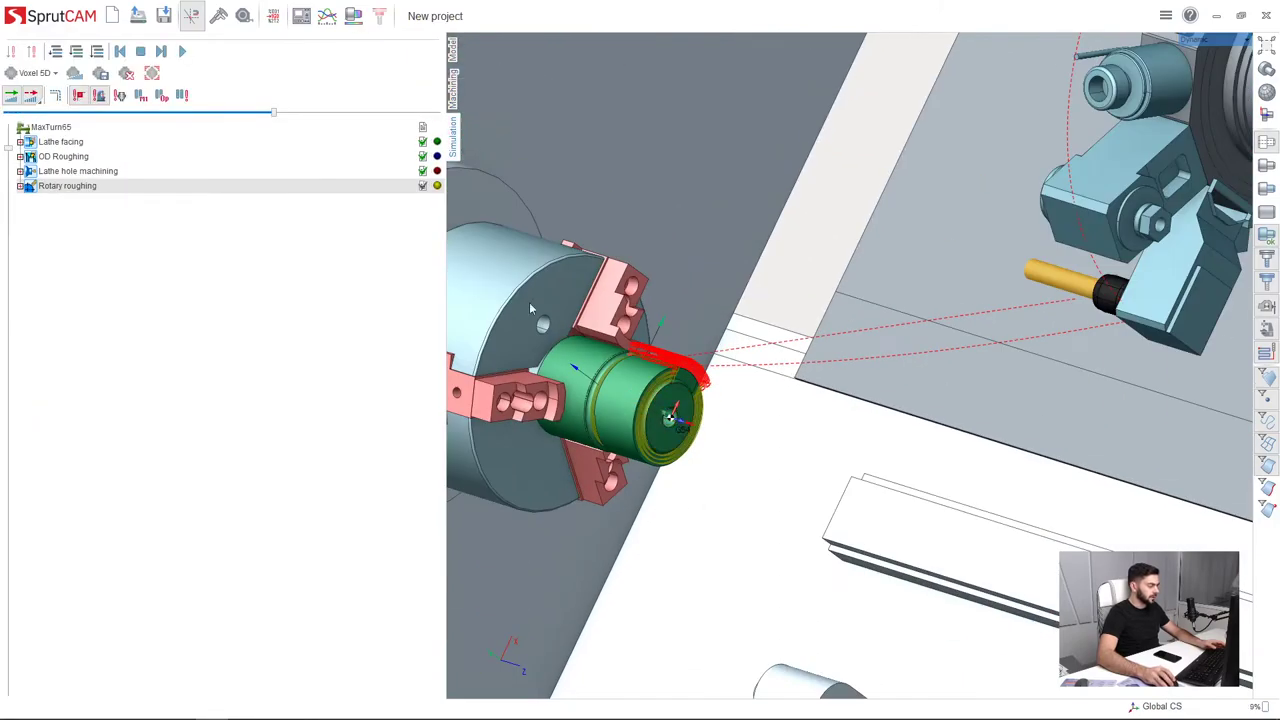
click(182, 51)
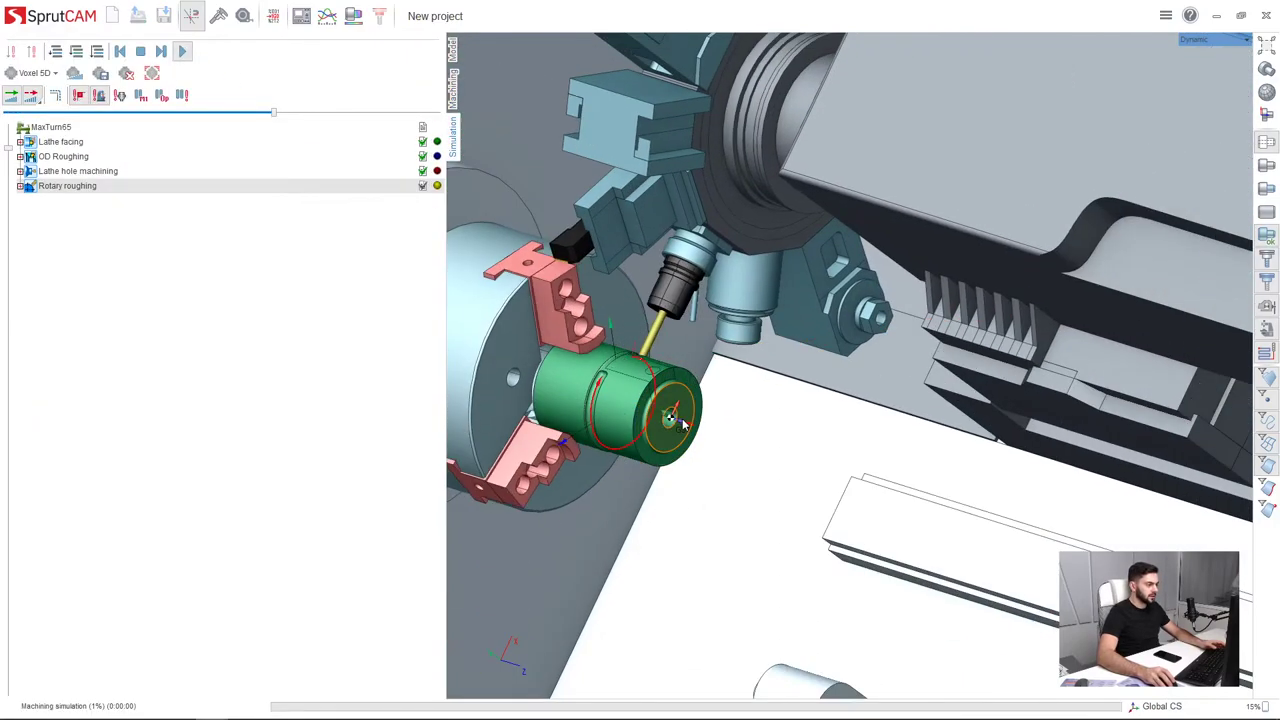
scroll(683, 421, up, 5)
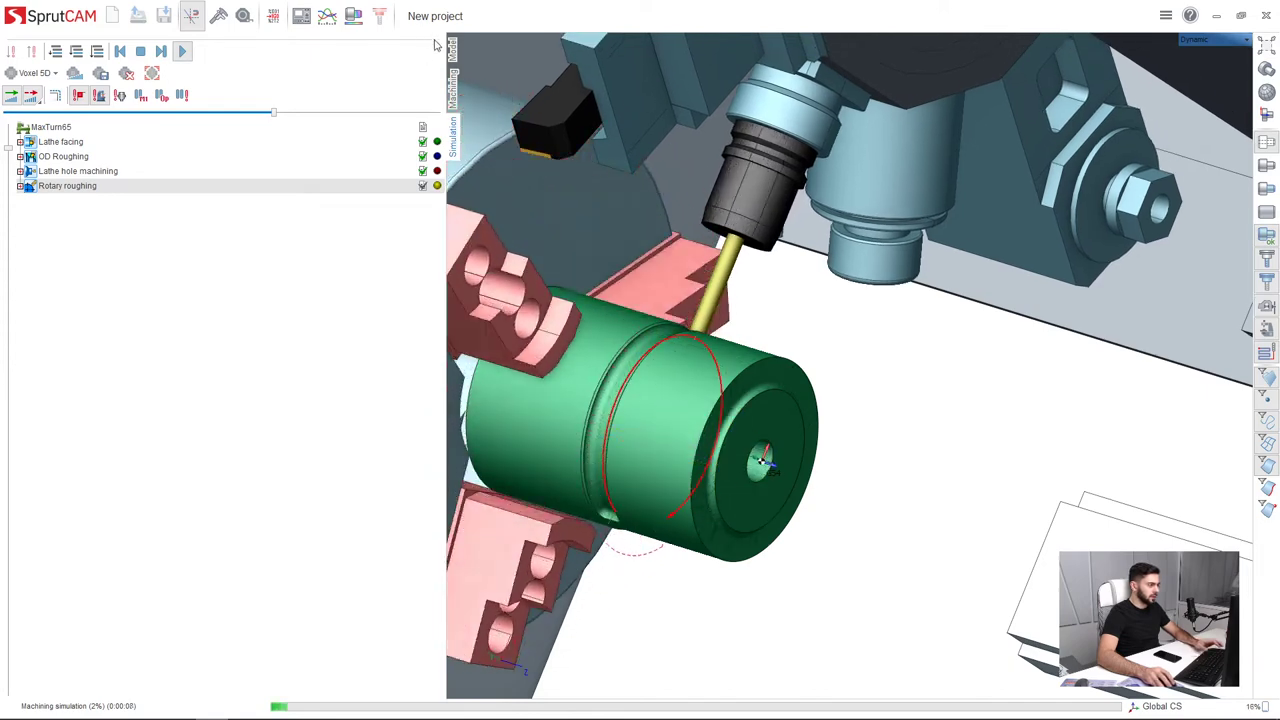
Set the axial direction of the rotary roughing strategy to Backward and recalculate the toolpath
click(452, 88)
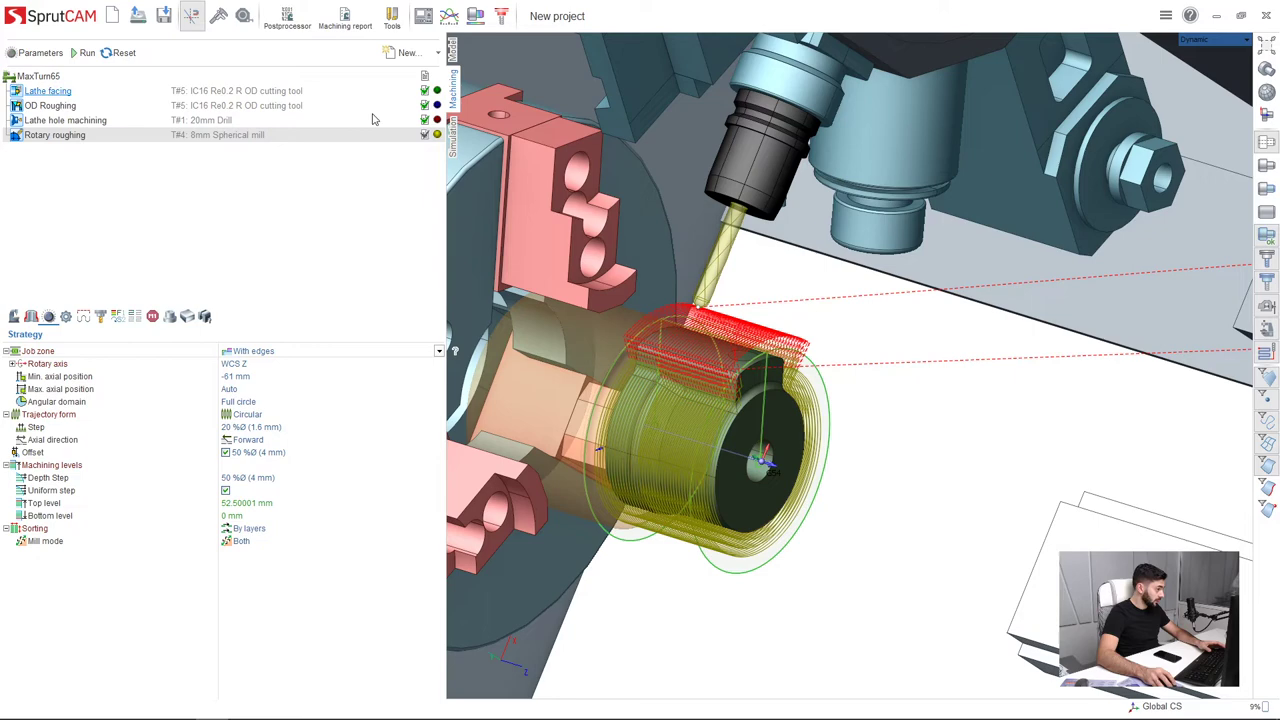
click(43, 443)
click(245, 444)
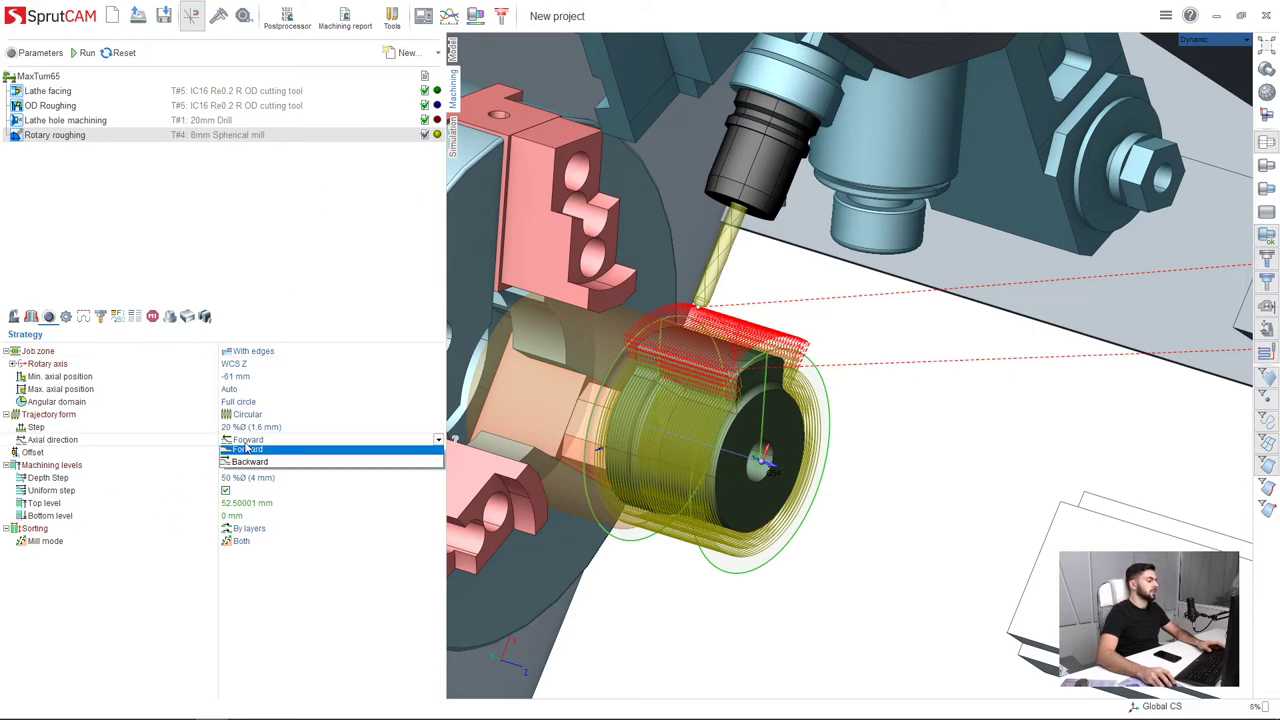
click(250, 465)
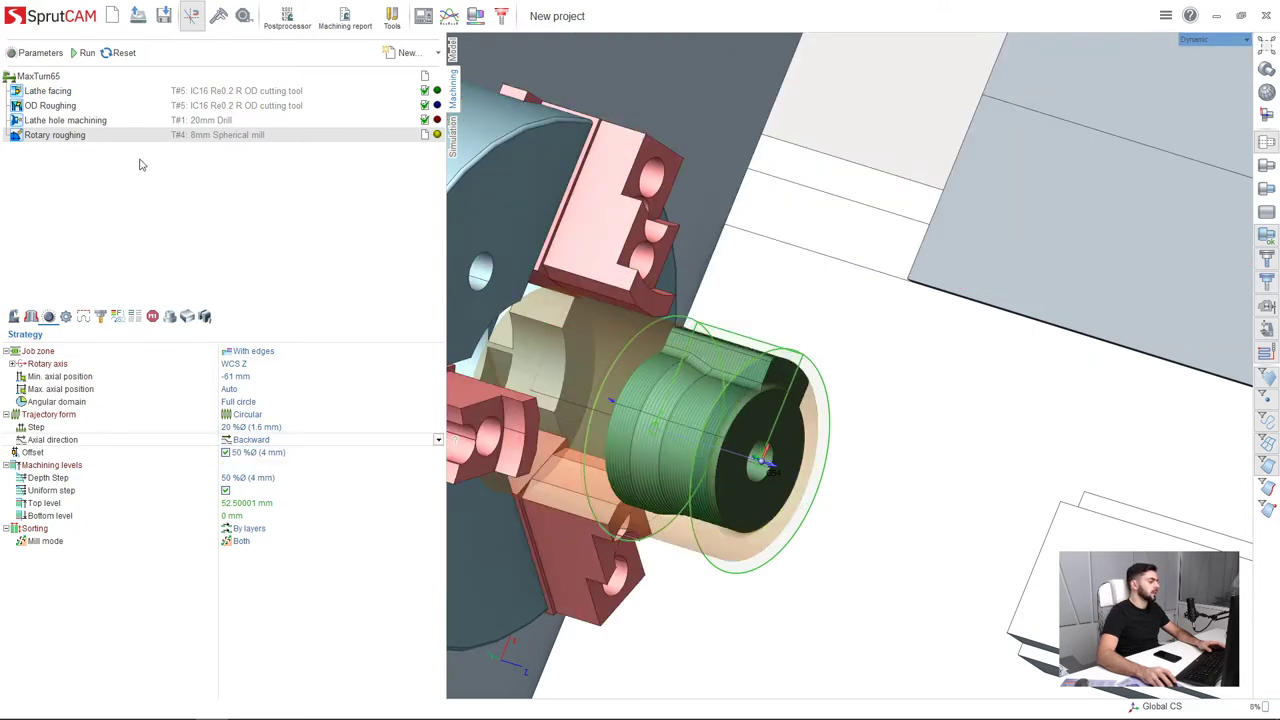
click(85, 52)
Calculate the workpiece up to the rotary roughing operation and simulate its machining, watching from the front and at an angle
click(455, 150)
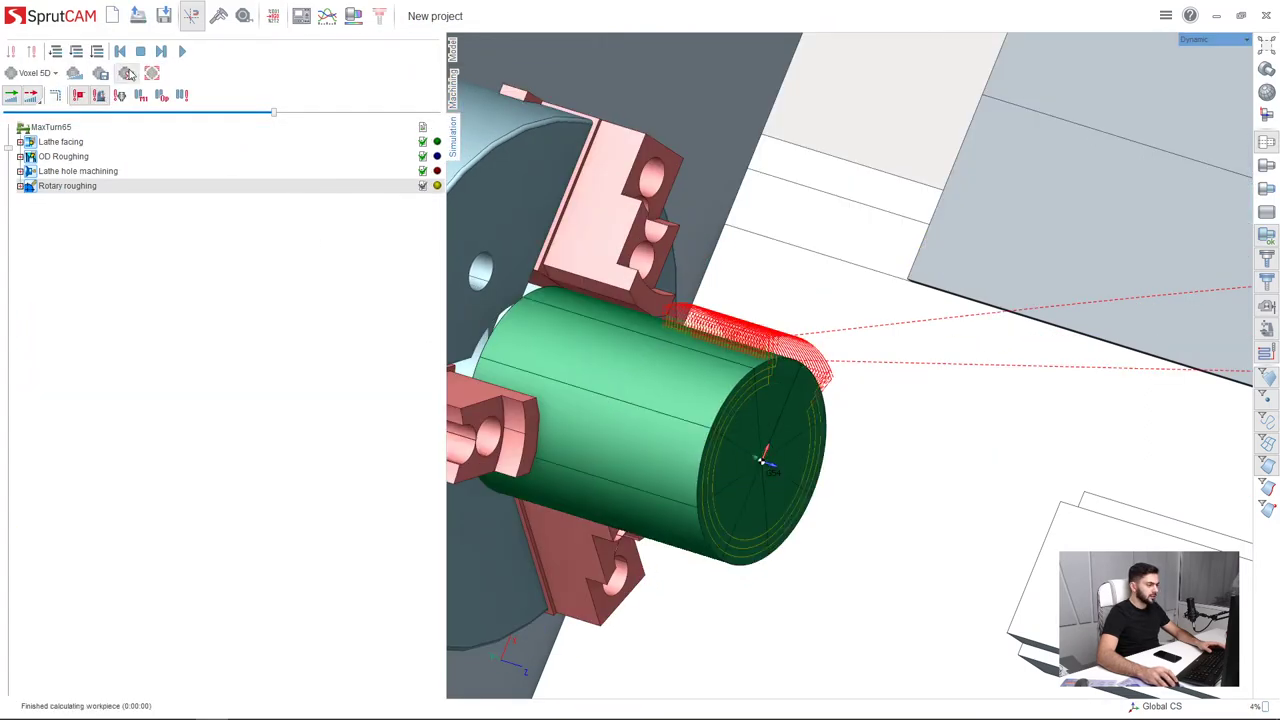
click(77, 51)
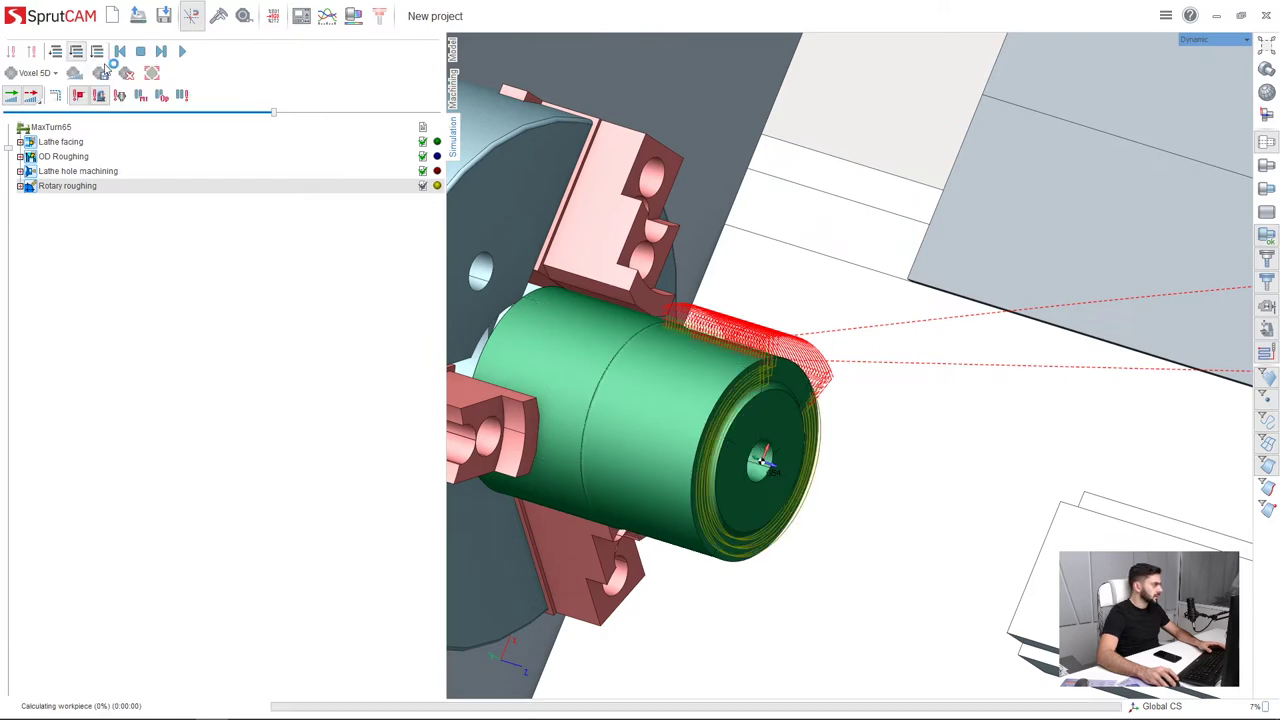
click(183, 52)
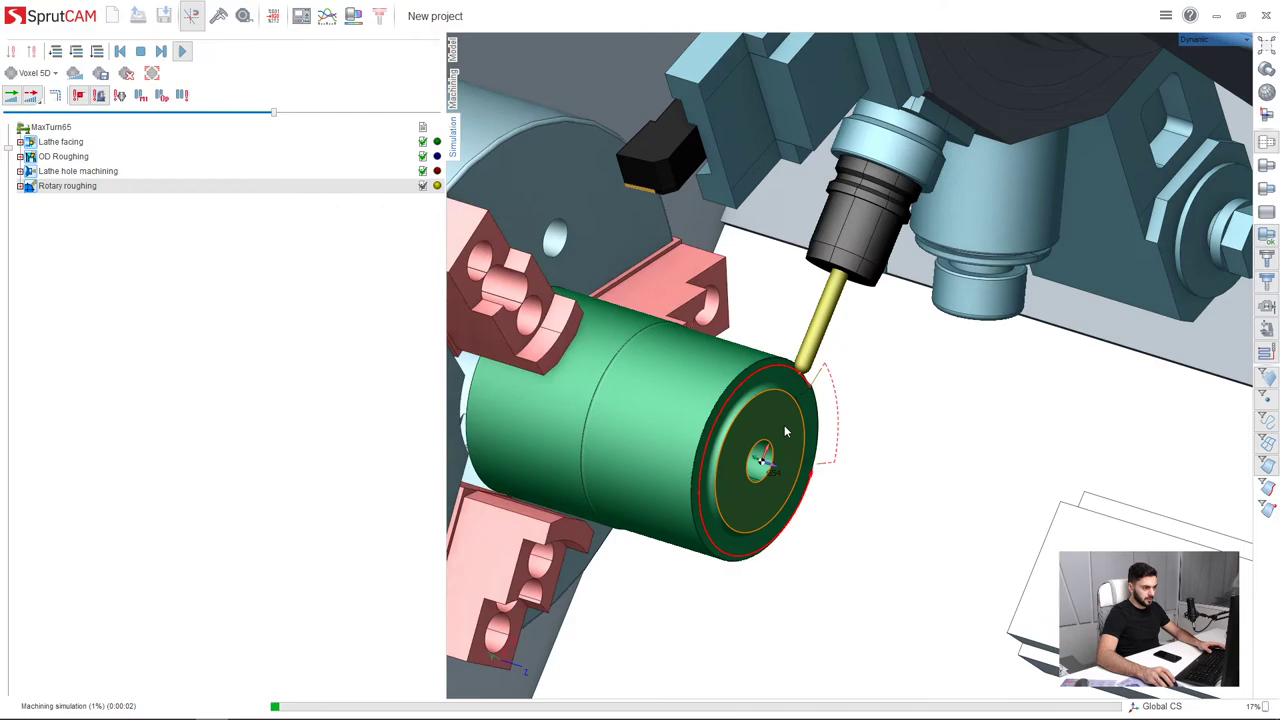
middle_drag(786, 432, 660, 440)
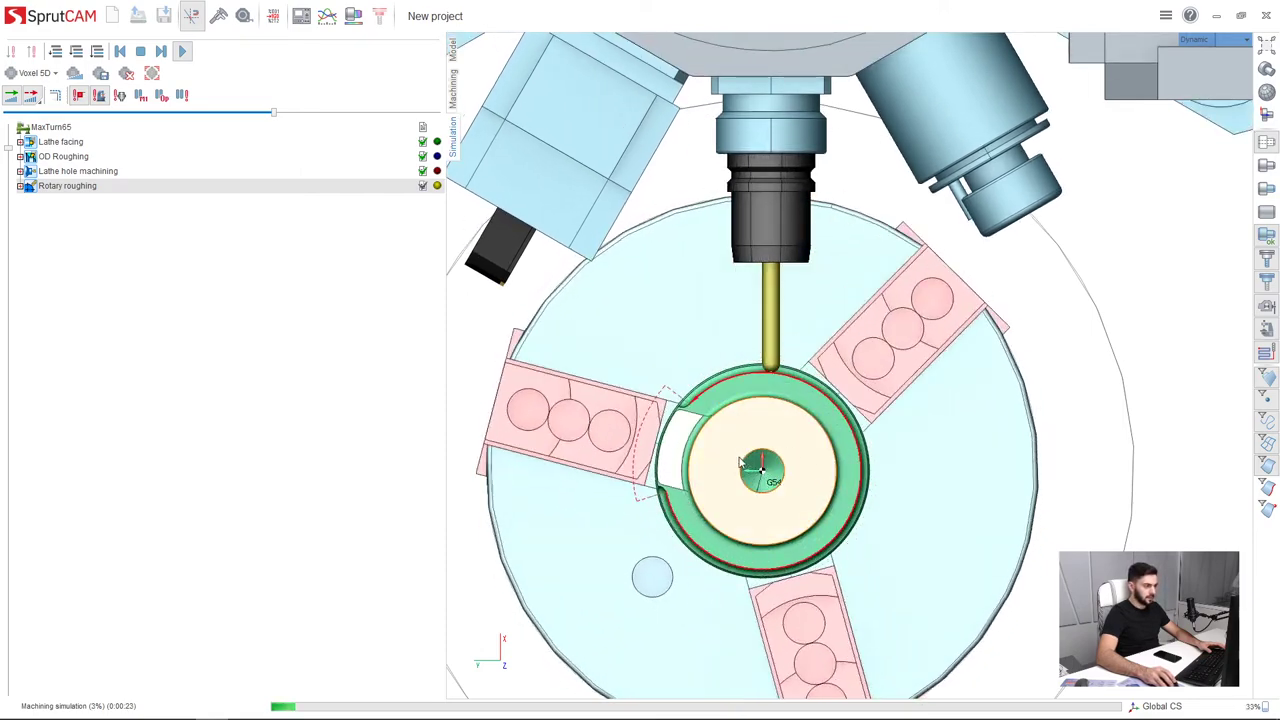
middle_drag(740, 462, 794, 473)
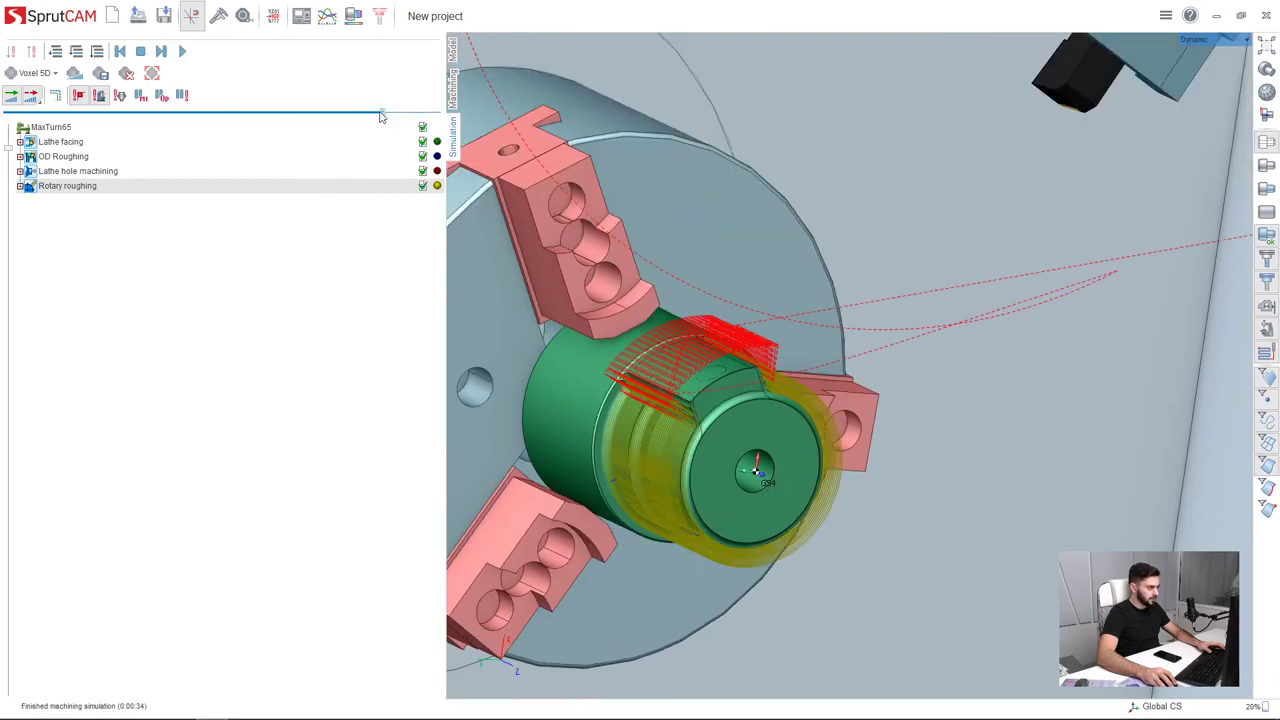
Compare the simulated workpiece with the part model, inspect the remaining stock from several sides, and return to the machine view
click(352, 20)
middle_drag(668, 425, 751, 422)
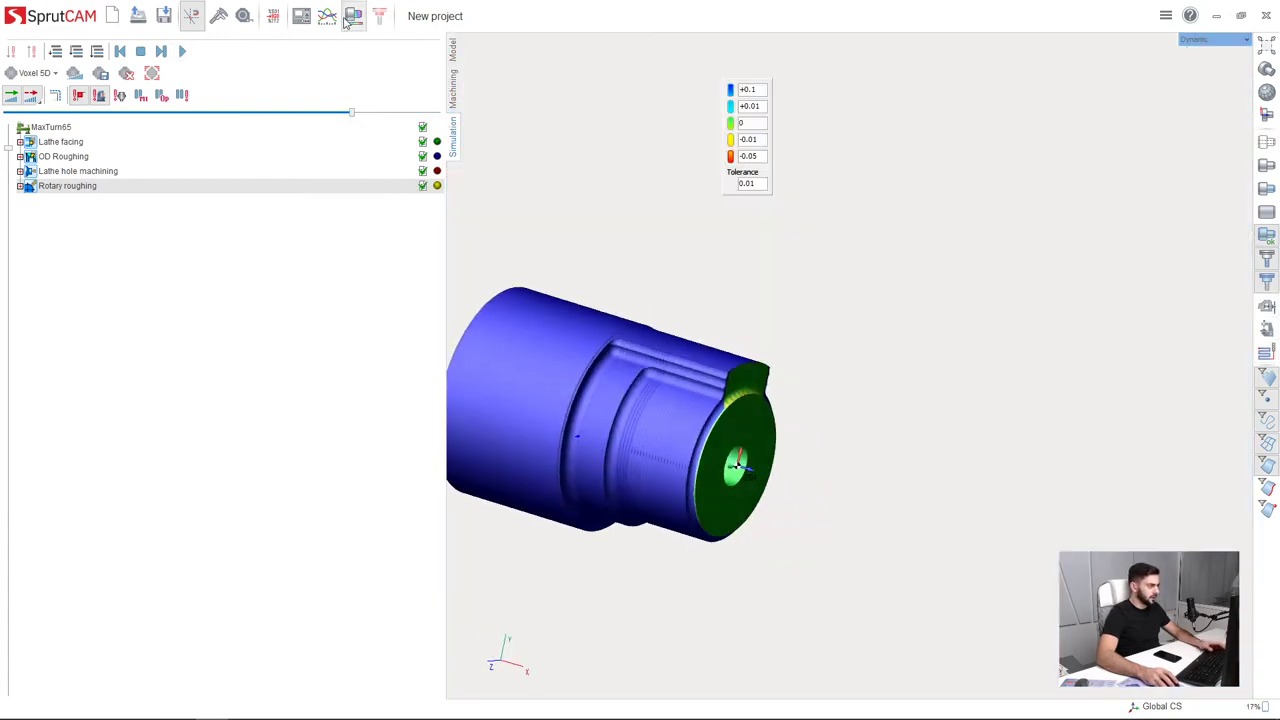
middle_drag(575, 436, 660, 412)
right_drag(665, 425, 684, 362)
middle_drag(560, 380, 634, 456)
scroll(634, 456, down, 4)
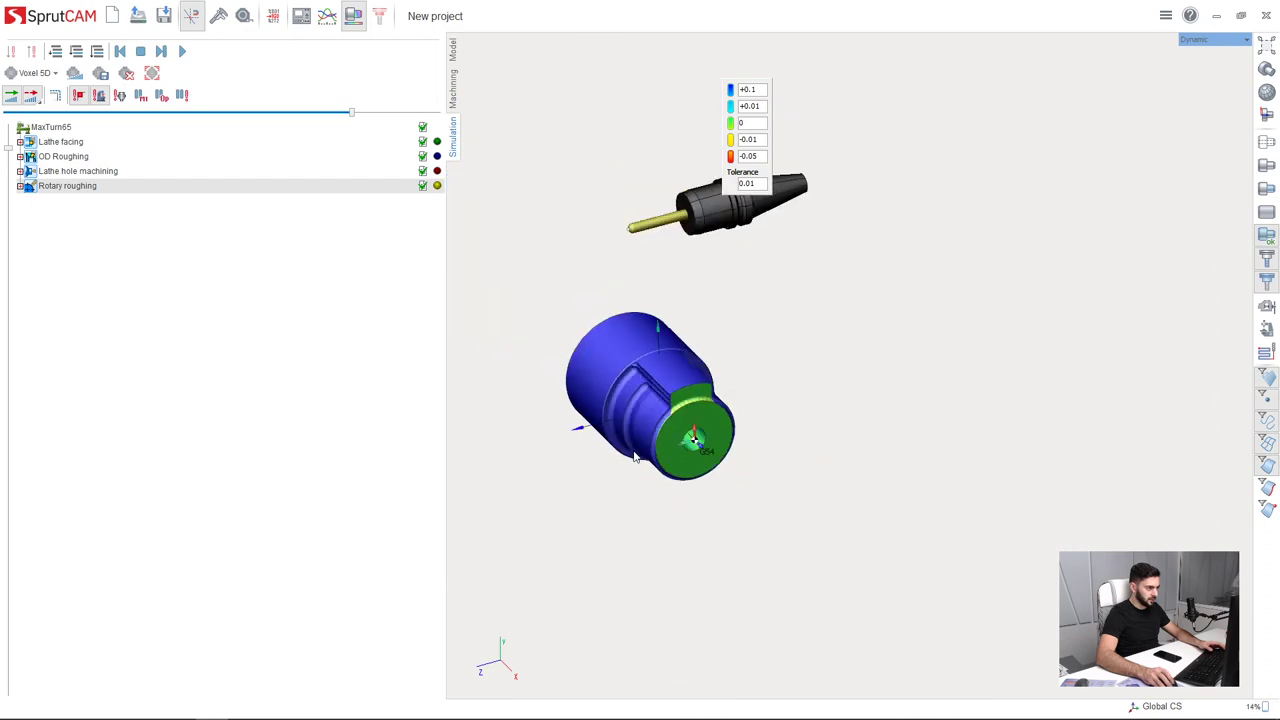
click(354, 17)
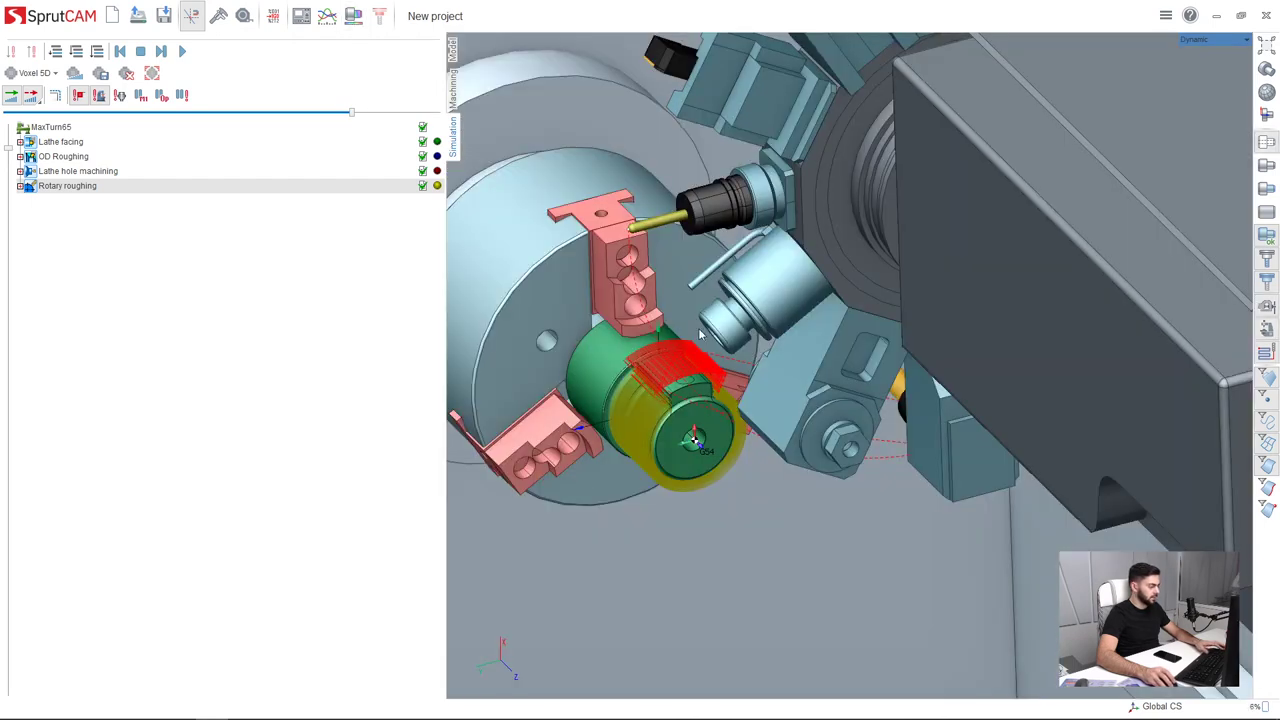